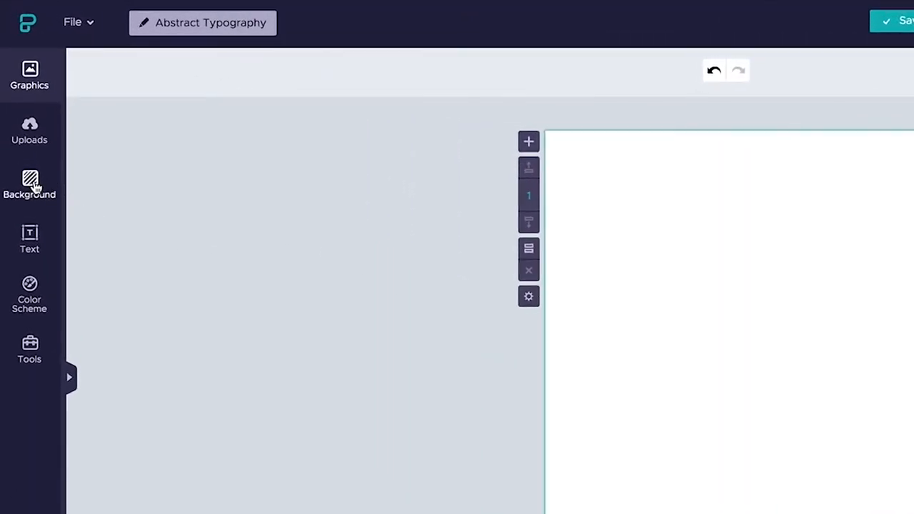
# In the Background colour palette, try orange-red, yellow and green swatches on the poster
pyautogui.click(34, 184)
pyautogui.click(180, 99)
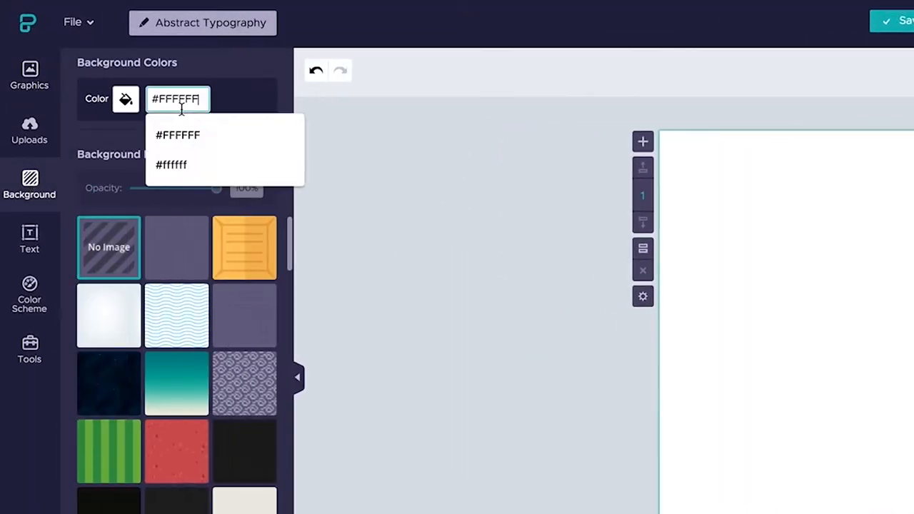
pyautogui.doubleClick(180, 98)
pyautogui.click(126, 98)
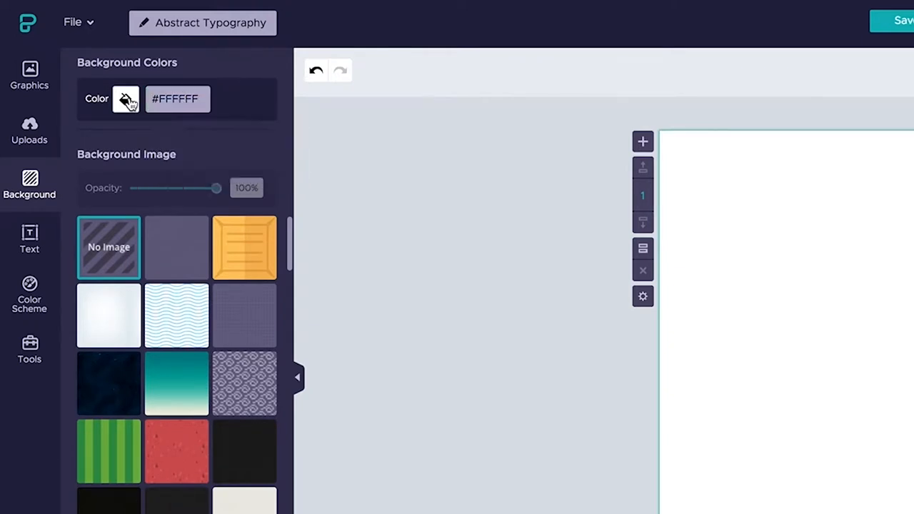
pyautogui.click(181, 231)
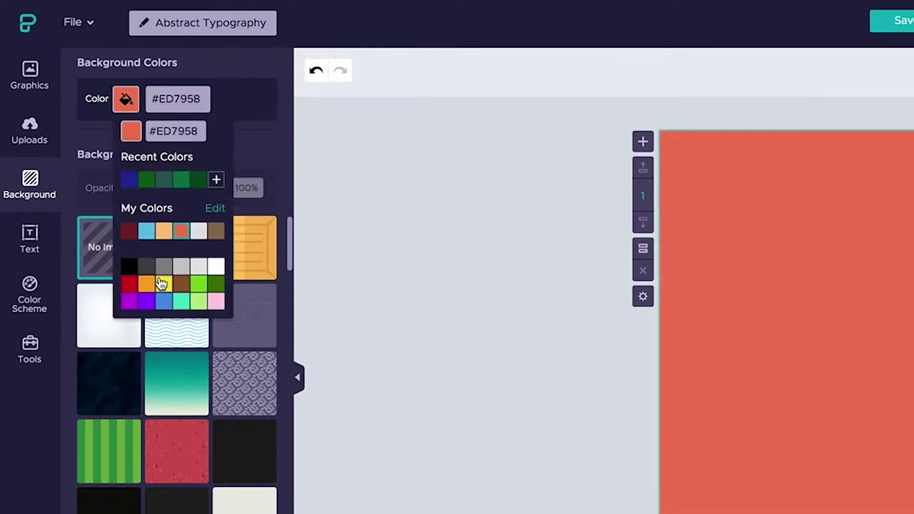
pyautogui.click(163, 284)
pyautogui.click(199, 286)
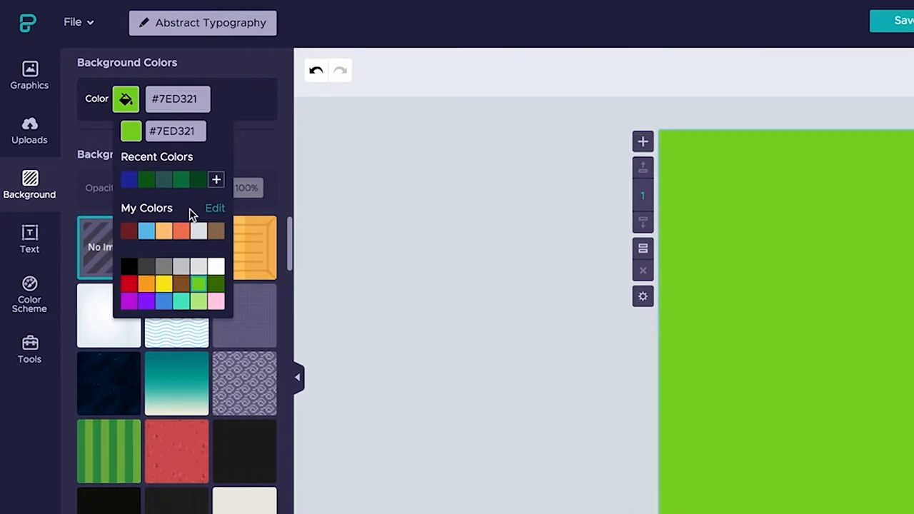
# Darken the colour toward deep blue in the custom picker, ready to enter hex #060036
pyautogui.click(216, 180)
pyautogui.moveTo(295, 179); pyautogui.dragTo(337, 165)
pyautogui.moveTo(304, 206); pyautogui.dragTo(324, 206)
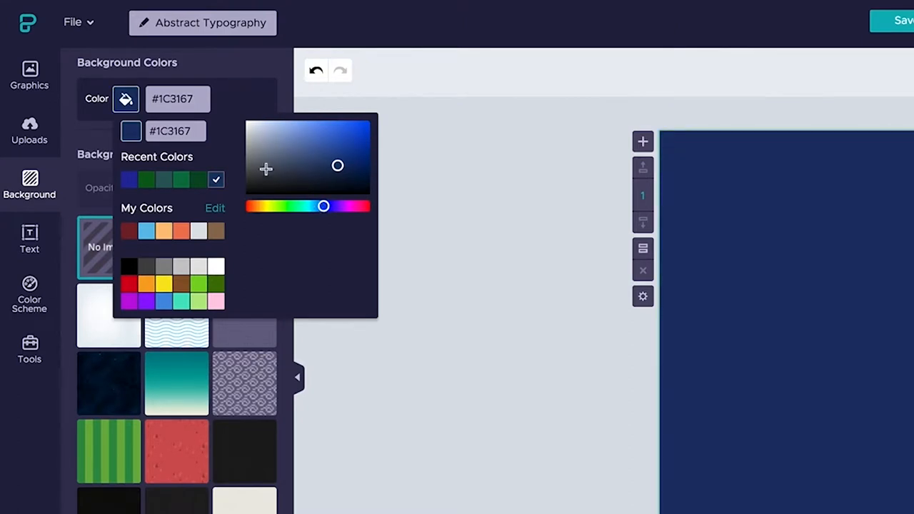
pyautogui.click(191, 99)
pyautogui.write('#060036')
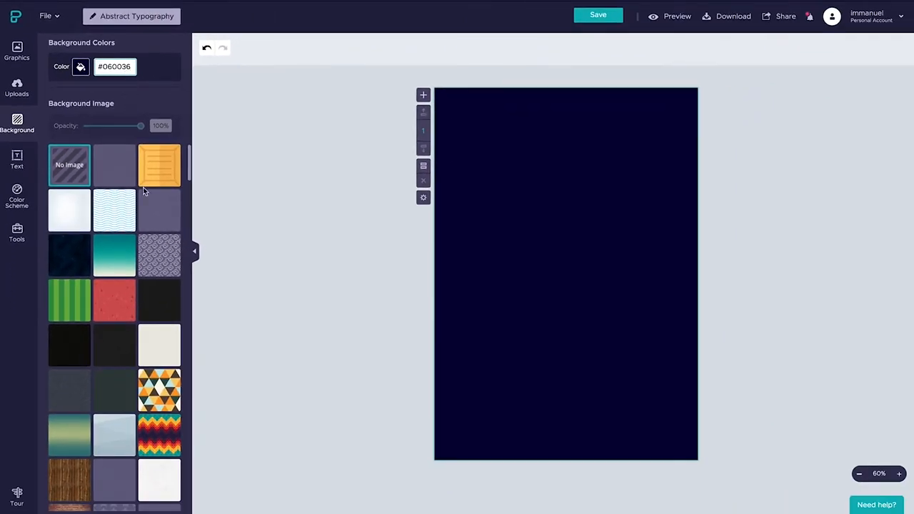
pyautogui.scroll(-3, 143, 187)
pyautogui.scroll(-3, 142, 187)
pyautogui.scroll(-3, 143, 187)
pyautogui.scroll(-3, 143, 187)
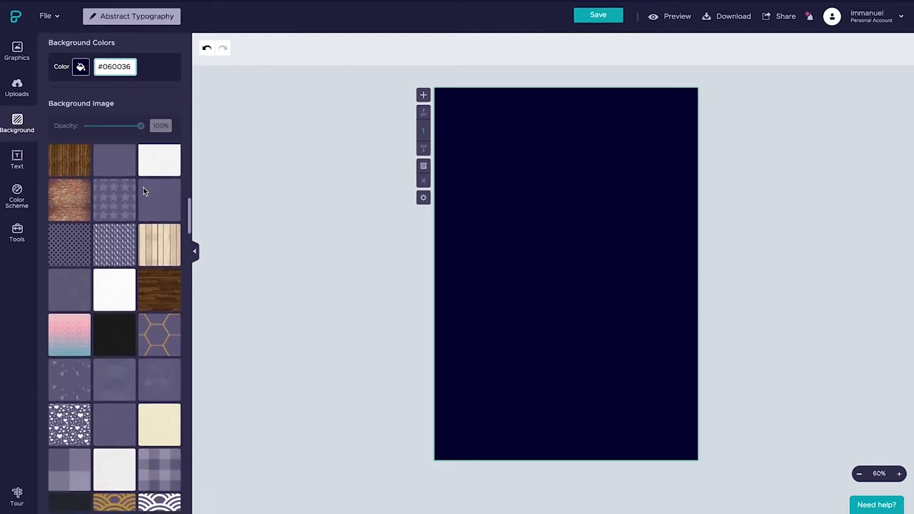
pyautogui.scroll(-2, 142, 187)
pyautogui.scroll(-2, 143, 187)
pyautogui.scroll(-3, 142, 187)
pyautogui.scroll(-3, 143, 187)
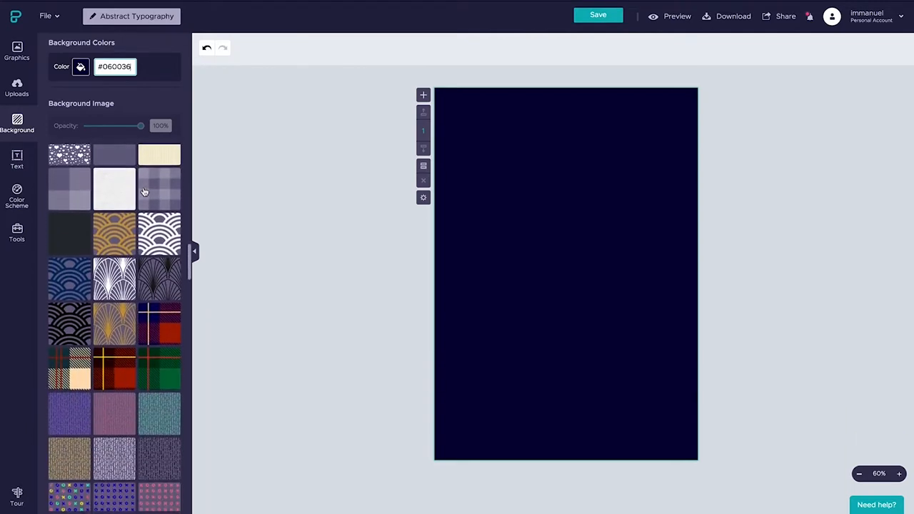
pyautogui.scroll(-3, 142, 191)
pyautogui.scroll(-3, 143, 192)
pyautogui.scroll(-3, 143, 191)
pyautogui.scroll(-3, 143, 192)
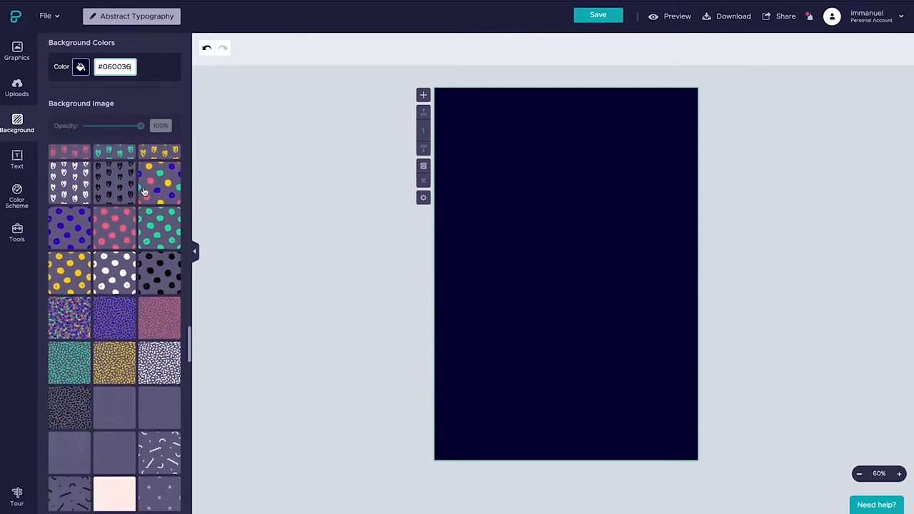
pyautogui.scroll(-3, 143, 190)
pyautogui.scroll(-3, 143, 190)
pyautogui.scroll(-3, 143, 190)
pyautogui.scroll(-3, 143, 190)
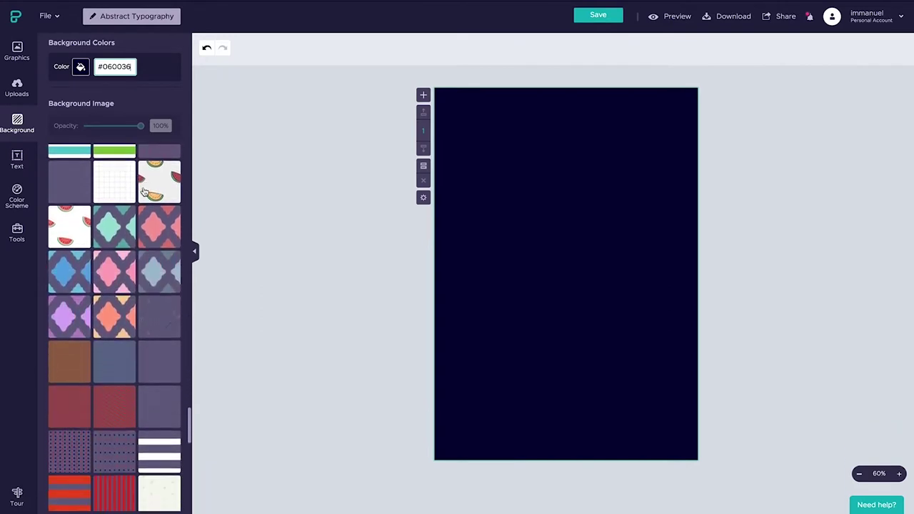
pyautogui.scroll(-3, 143, 190)
pyautogui.scroll(-3, 143, 190)
pyautogui.scroll(-2, 143, 190)
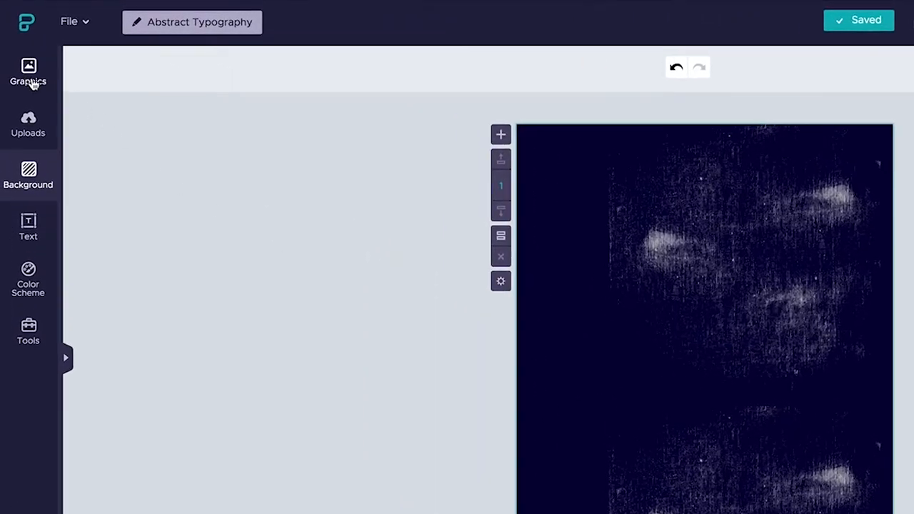
# Expand the Photos collection under Graphics and start an Unsplash photo search
pyautogui.click(33, 83)
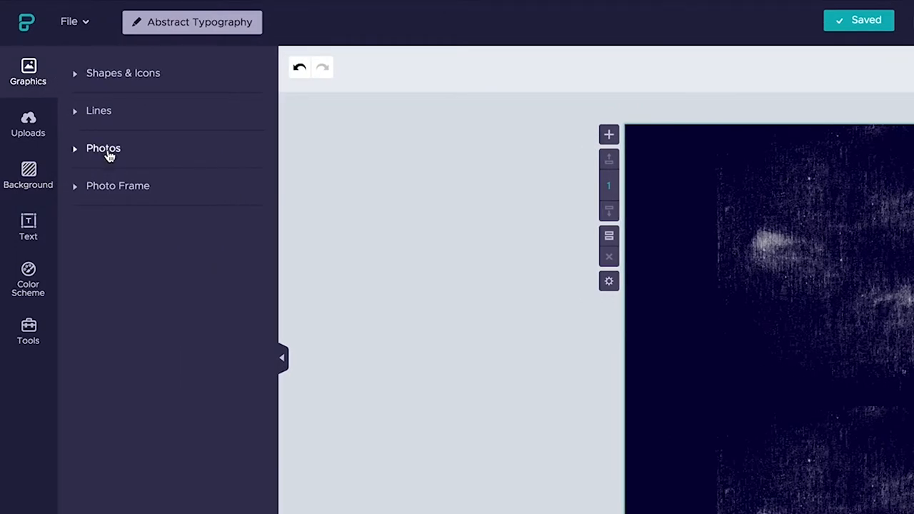
pyautogui.click(103, 149)
pyautogui.moveTo(215, 337)
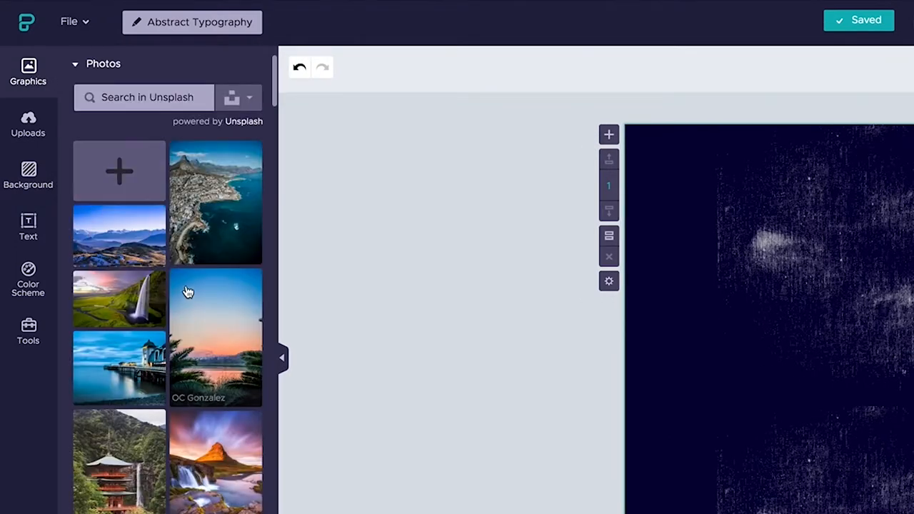
pyautogui.scroll(-5, 188, 294)
pyautogui.scroll(-5, 188, 294)
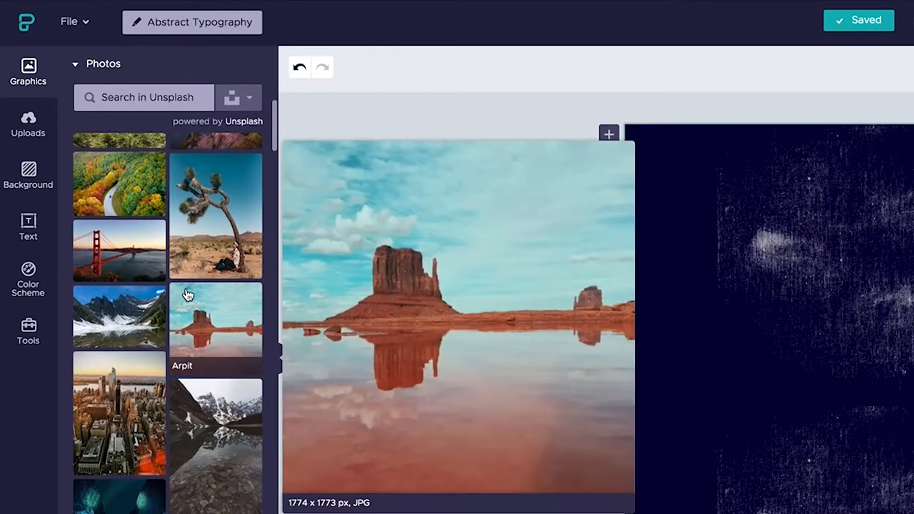
pyautogui.scroll(-3, 187, 294)
pyautogui.scroll(-4, 188, 294)
pyautogui.scroll(-4, 188, 294)
pyautogui.scroll(-4, 188, 294)
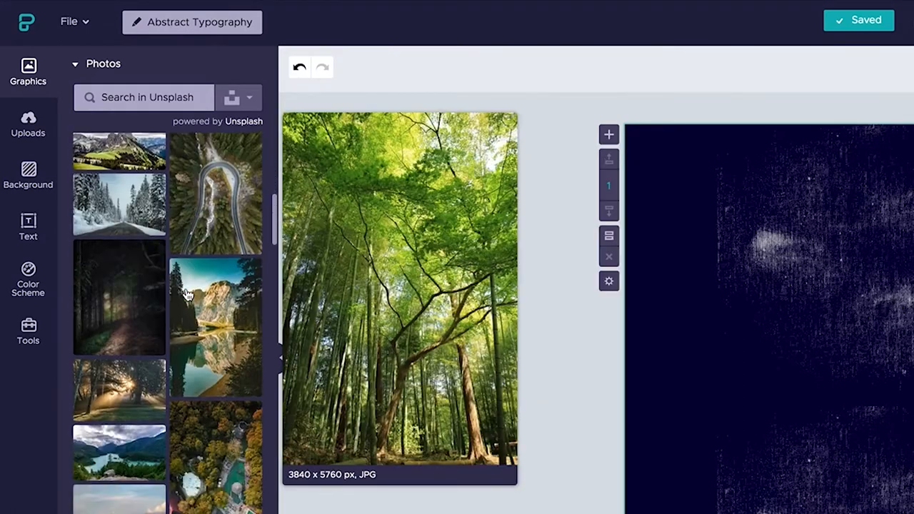
pyautogui.scroll(-3, 188, 294)
pyautogui.scroll(-4, 188, 294)
pyautogui.scroll(-4, 188, 294)
pyautogui.scroll(-3, 188, 294)
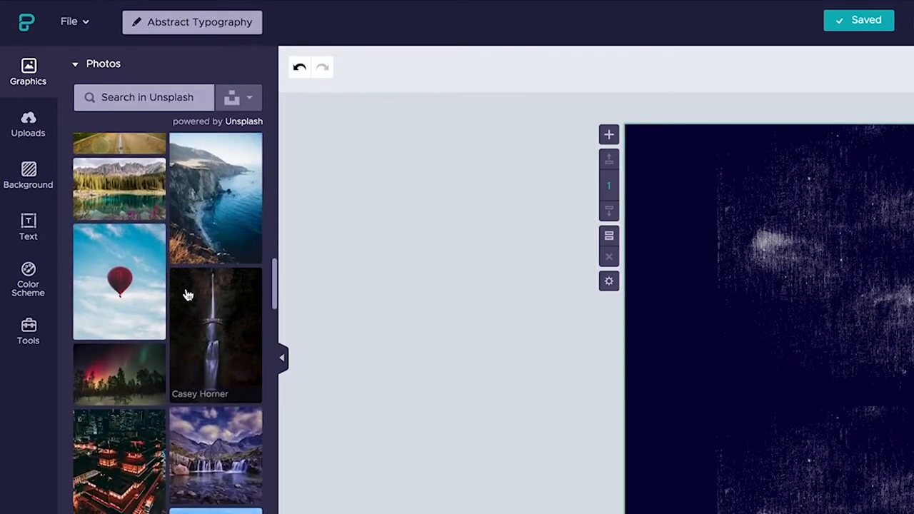
pyautogui.scroll(-1, 188, 294)
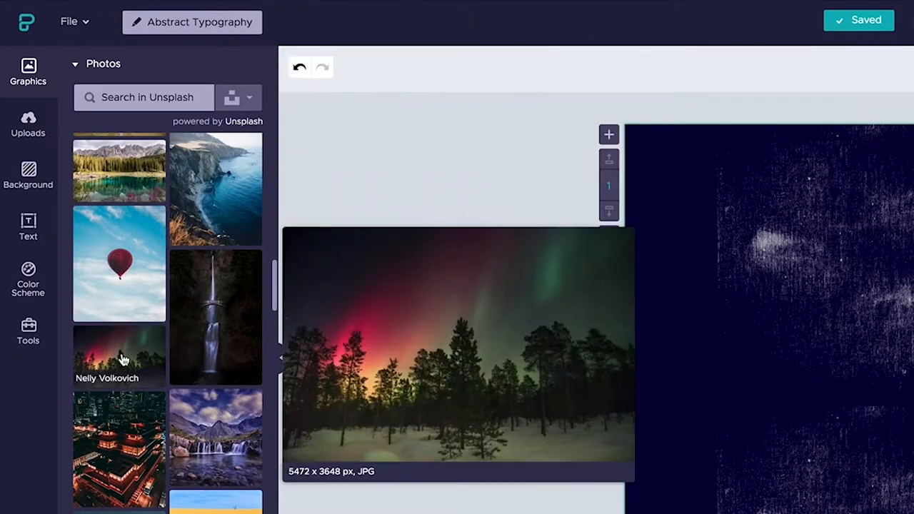
pyautogui.scroll(3, 122, 358)
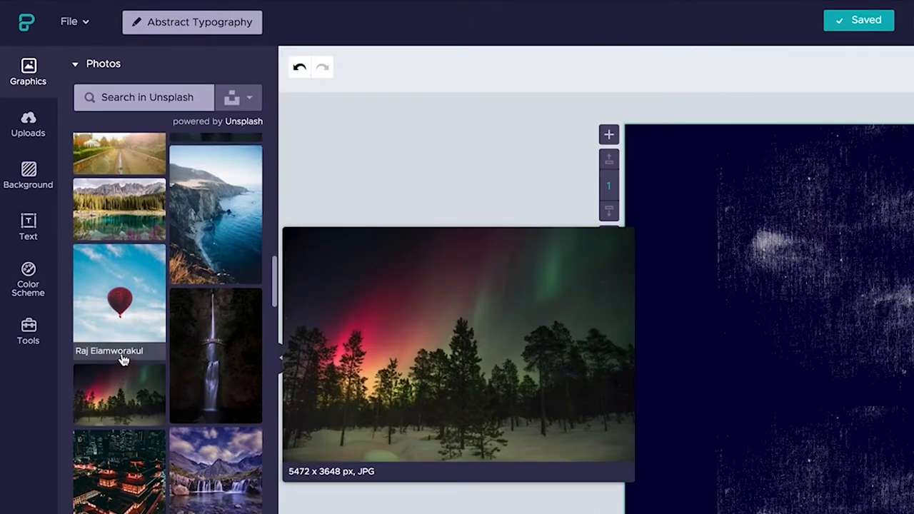
pyautogui.scroll(2, 123, 359)
pyautogui.scroll(2, 123, 358)
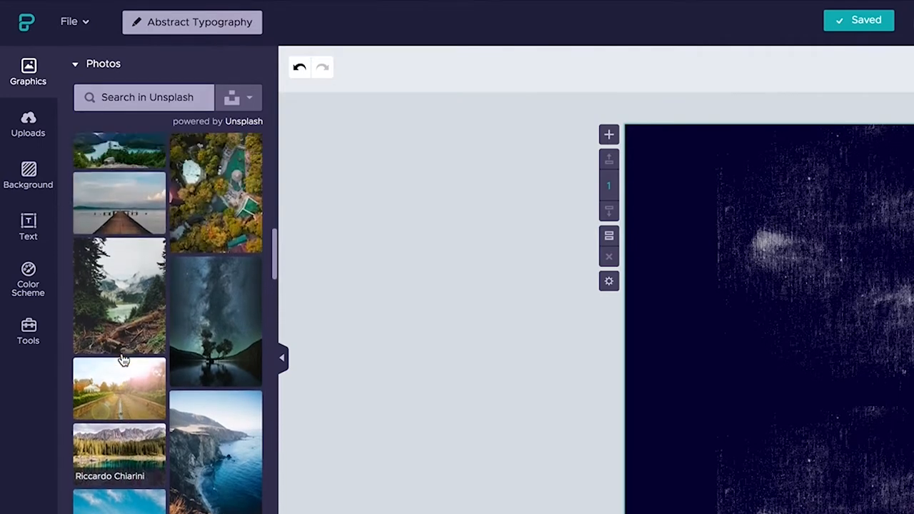
pyautogui.scroll(2, 123, 359)
pyautogui.scroll(3, 123, 358)
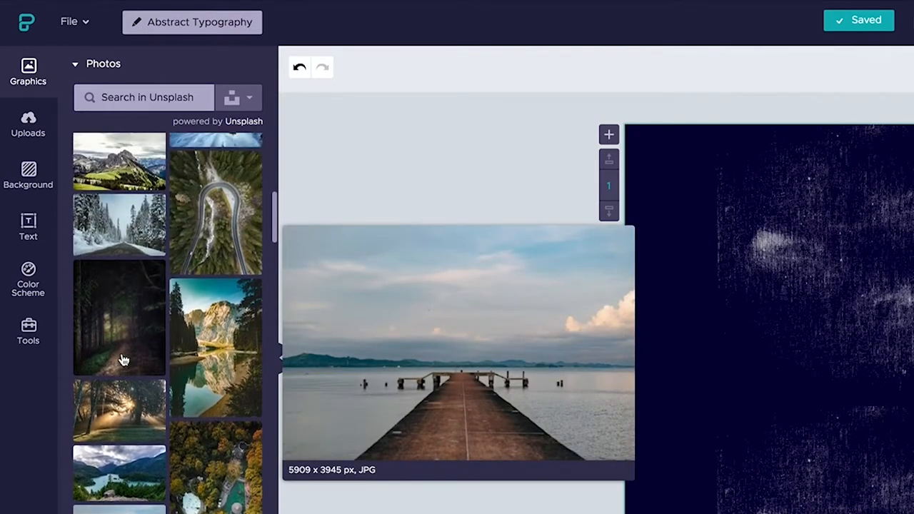
pyautogui.scroll(2, 122, 359)
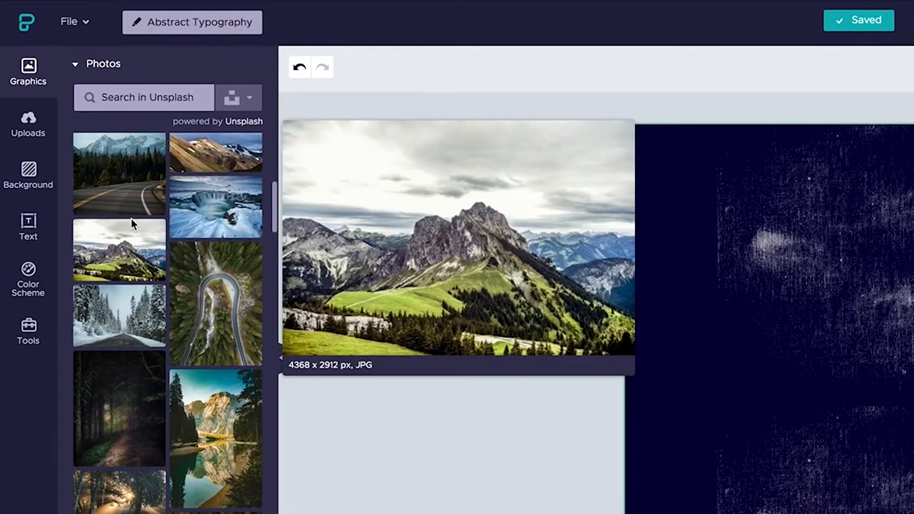
pyautogui.scroll(3, 131, 217)
pyautogui.scroll(2, 130, 217)
pyautogui.scroll(2, 133, 225)
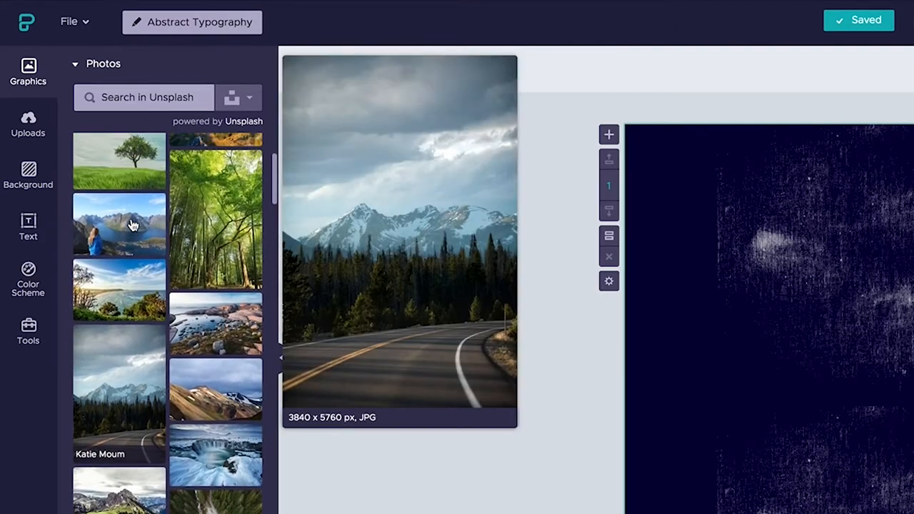
pyautogui.scroll(2, 133, 225)
pyautogui.scroll(2, 133, 225)
pyautogui.scroll(1, 133, 225)
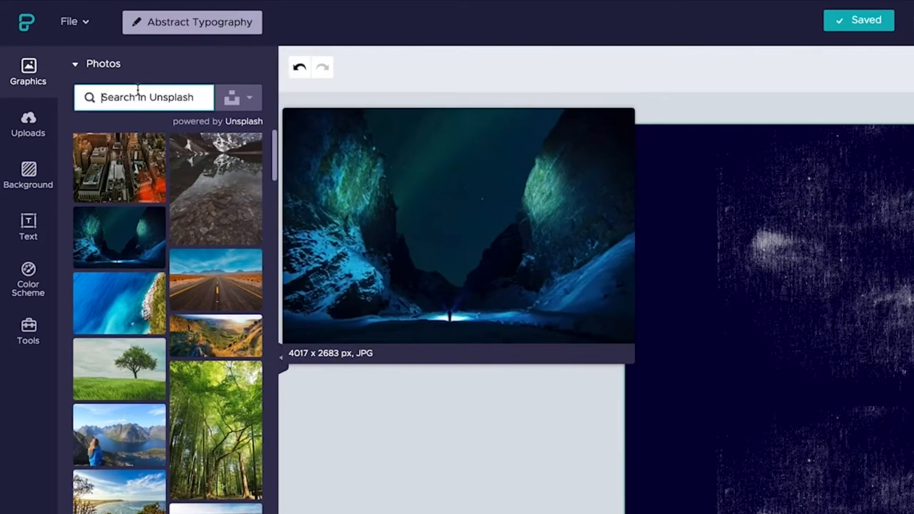
pyautogui.click(142, 97)
pyautogui.write('abstract')
# Run the 'abstract' photo search and add the purple cave photo to the poster
pyautogui.press('Return')
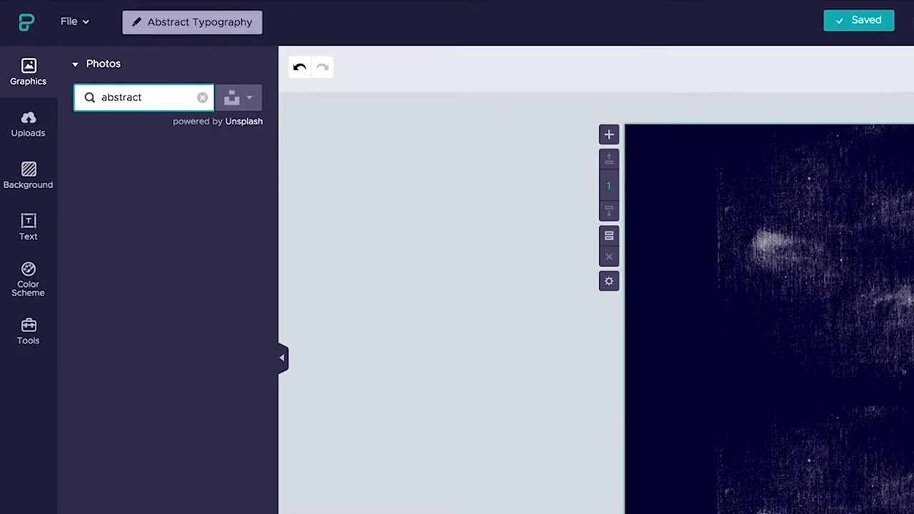
pyautogui.scroll(-2, 194, 265)
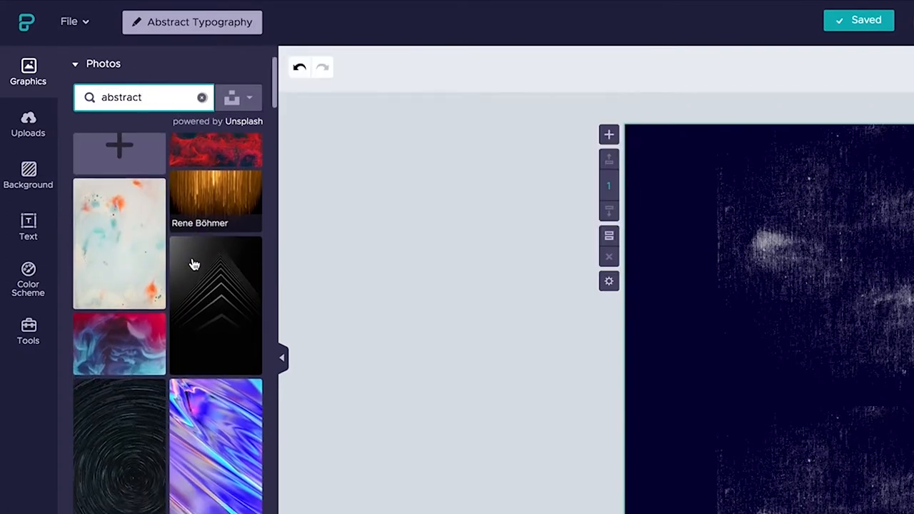
pyautogui.scroll(-2, 194, 264)
pyautogui.scroll(-2, 195, 264)
pyautogui.scroll(-3, 194, 264)
pyautogui.scroll(-3, 194, 264)
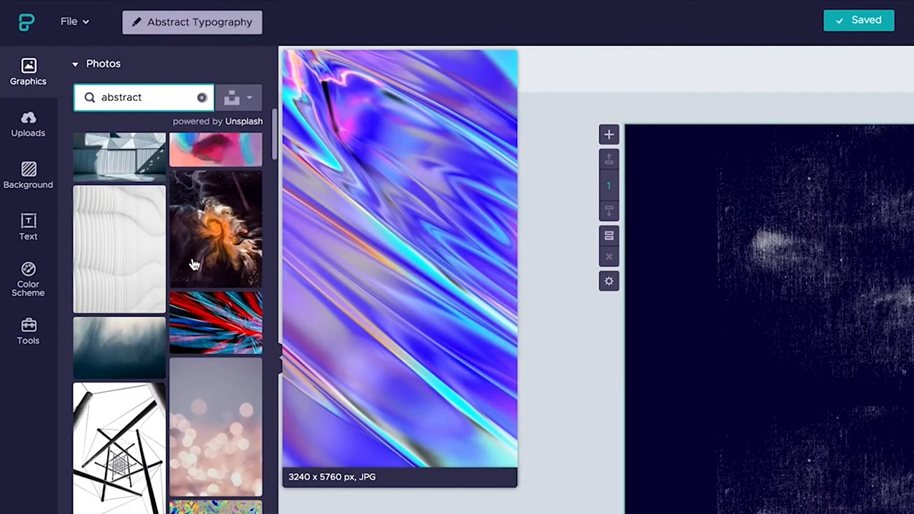
pyautogui.scroll(-3, 194, 265)
pyautogui.scroll(-3, 194, 264)
pyautogui.scroll(-2, 194, 264)
pyautogui.scroll(-2, 194, 264)
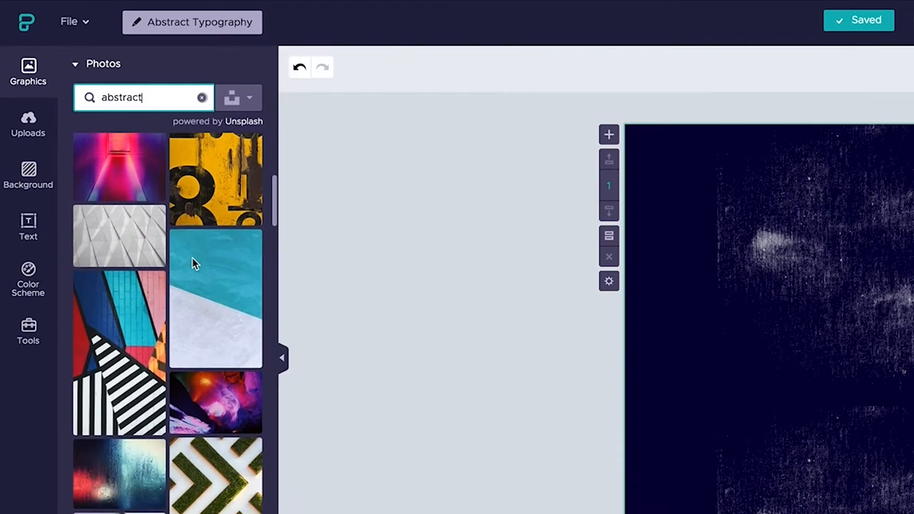
pyautogui.scroll(-1, 194, 264)
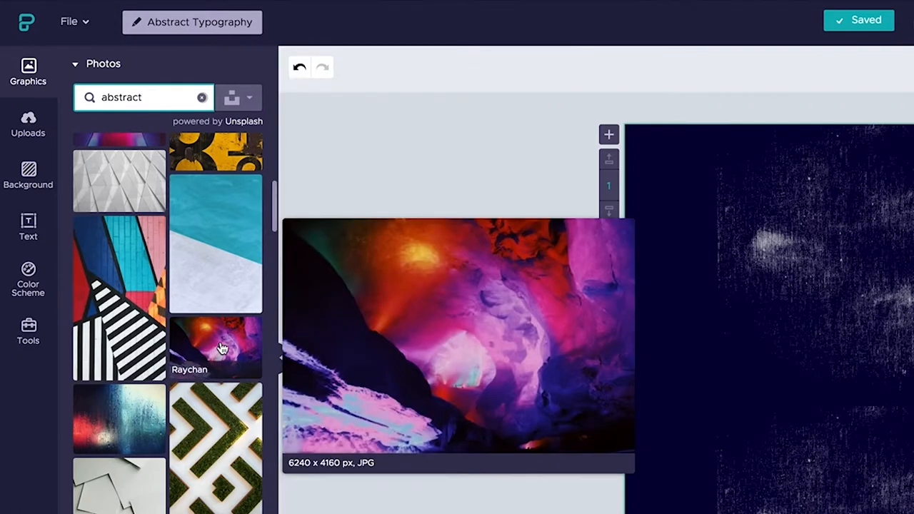
pyautogui.click(222, 349)
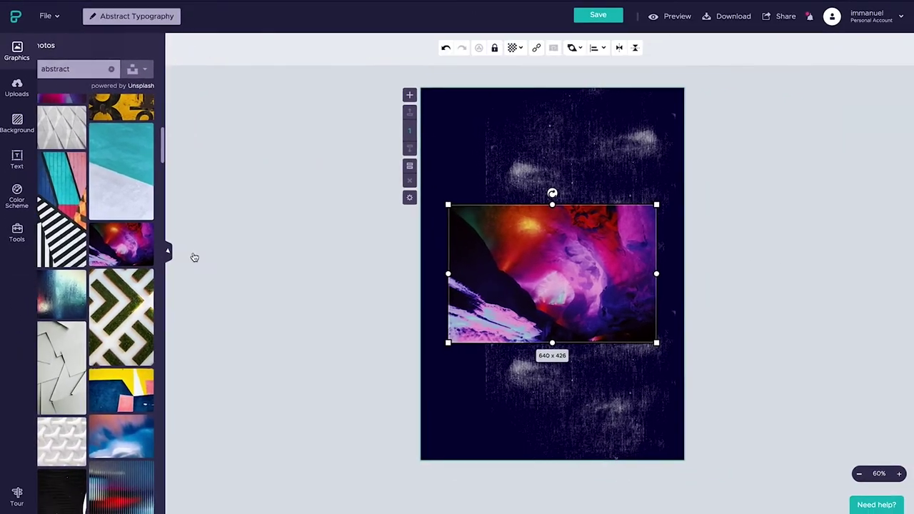
# Scale the cave photo past the page edges so it covers the whole poster, then reframe it rightward
pyautogui.click(167, 250)
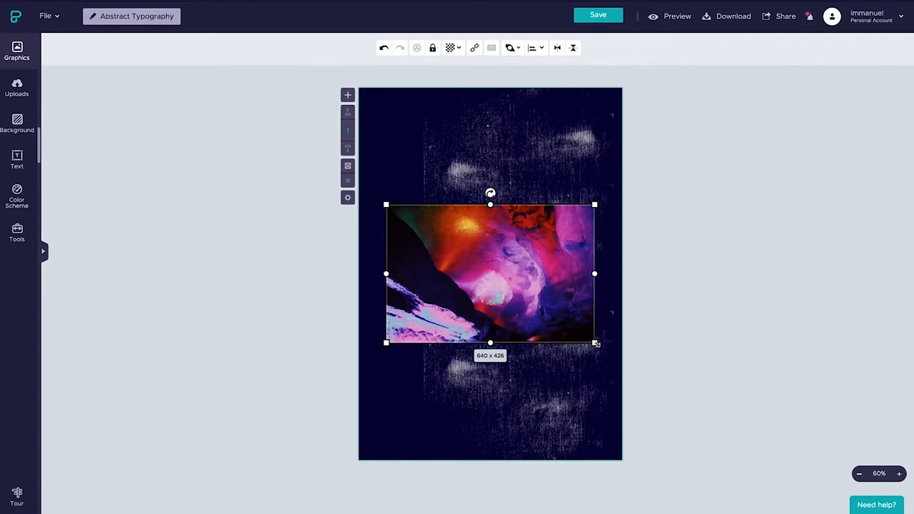
pyautogui.moveTo(596, 343)
pyautogui.mouseDown()
pyautogui.moveTo(763, 445)
pyautogui.moveTo(773, 462)
pyautogui.mouseUp()
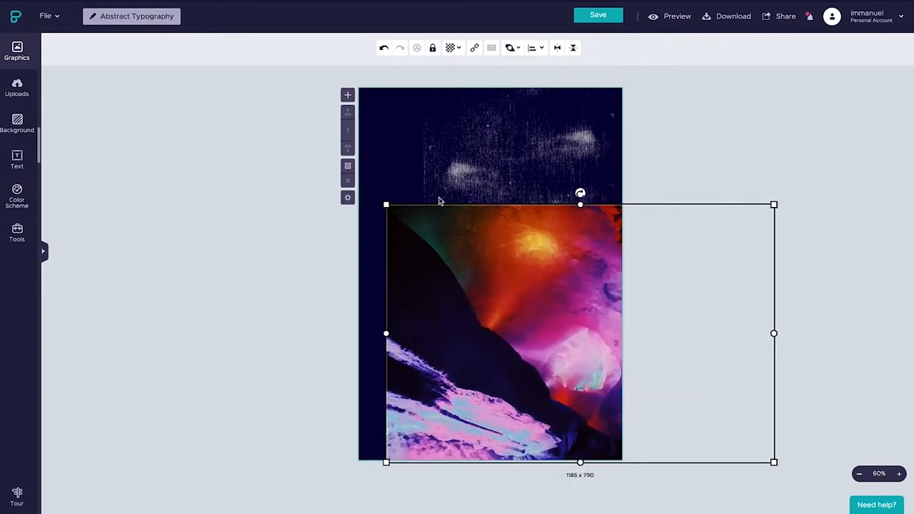
pyautogui.moveTo(385, 205); pyautogui.dragTo(216, 91)
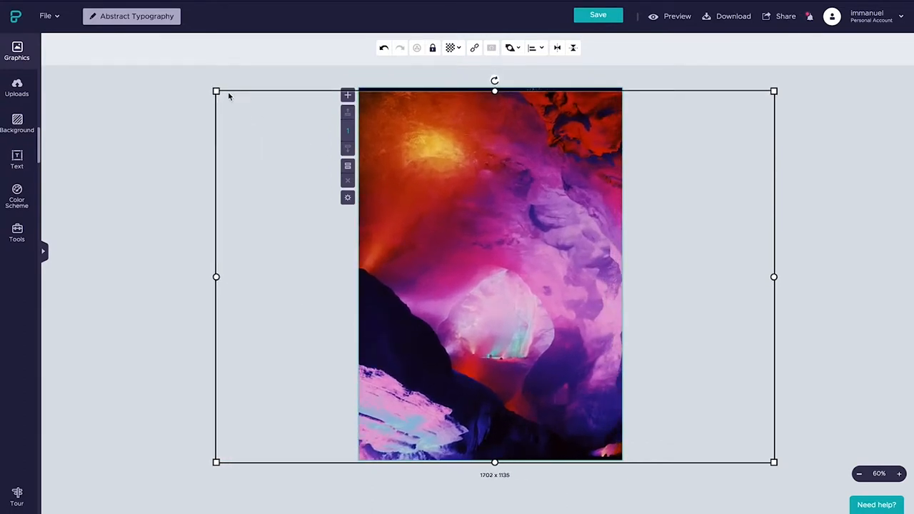
pyautogui.moveTo(217, 92); pyautogui.dragTo(212, 87)
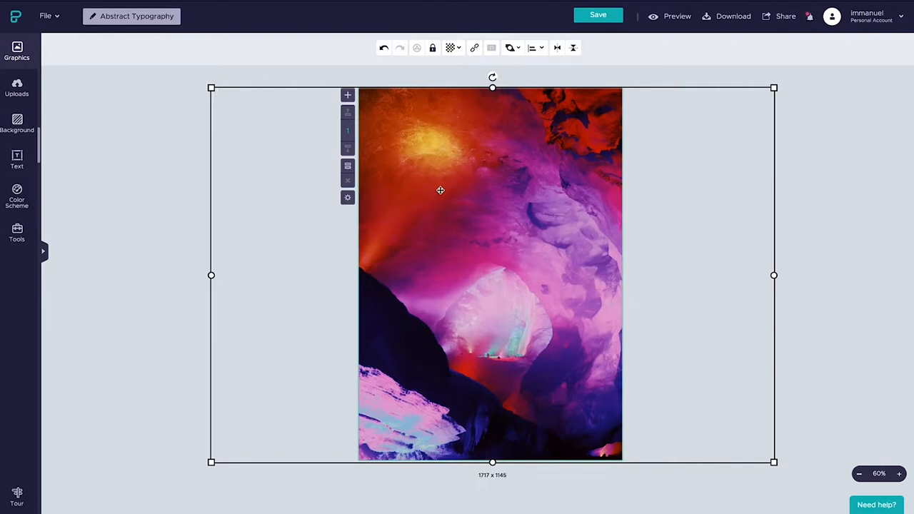
pyautogui.moveTo(440, 189); pyautogui.dragTo(510, 189)
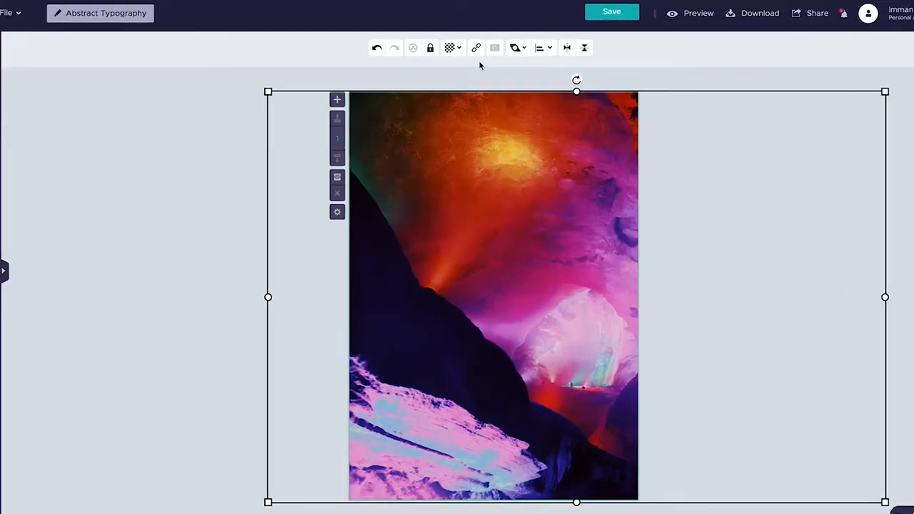
pyautogui.click(451, 47)
# Set the cave photo to 35% opacity, lock it in place and deselect it
pyautogui.doubleClick(496, 85)
pyautogui.write('35')
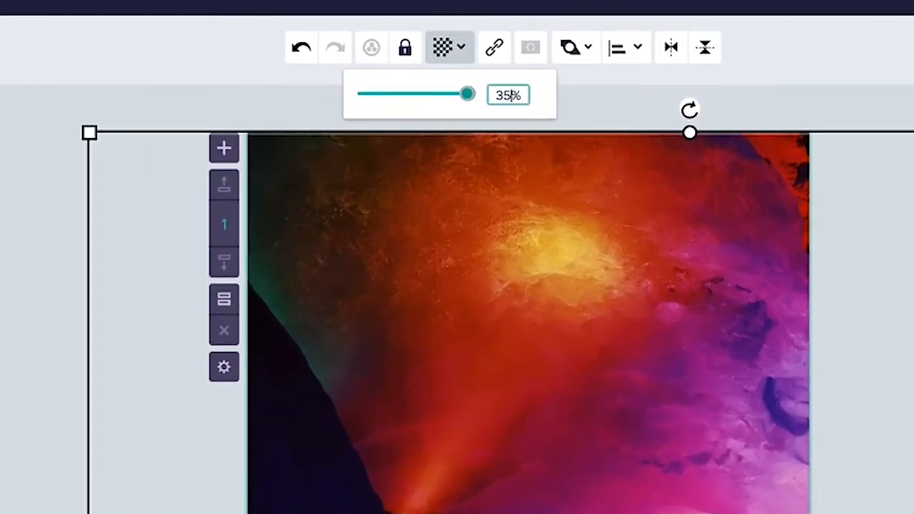
pyautogui.press('Return')
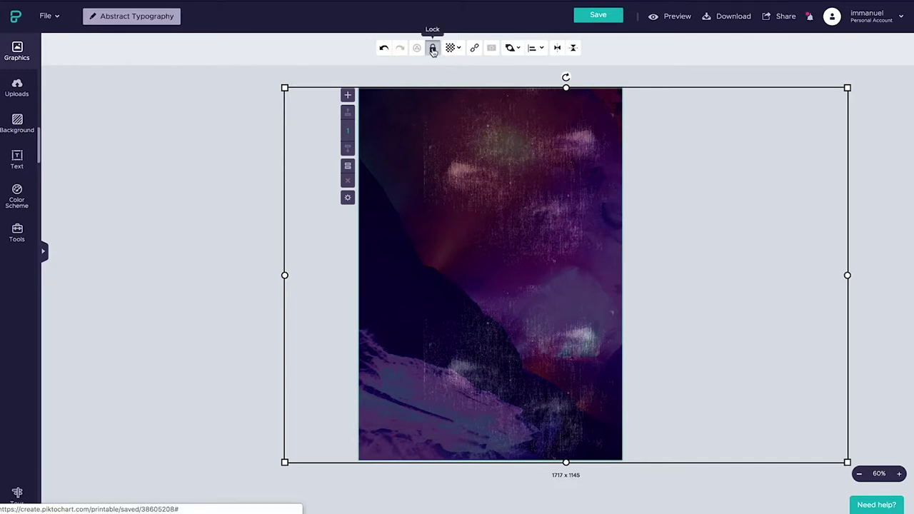
pyautogui.click(433, 48)
pyautogui.click(427, 81)
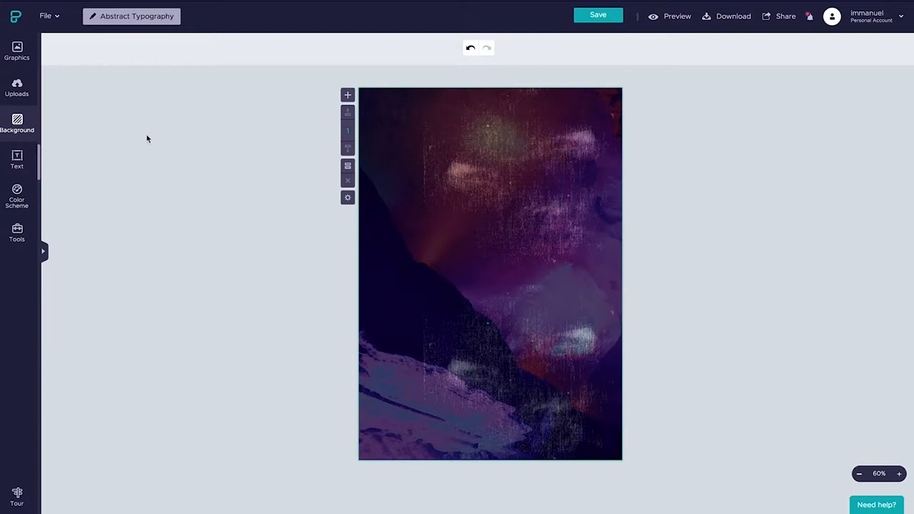
pyautogui.click(17, 50)
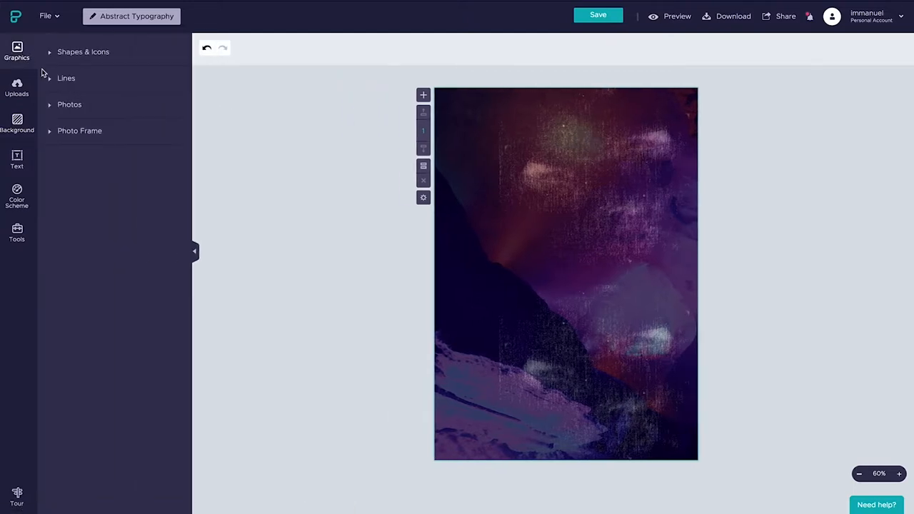
# Browse the Photo Frame collection for the wooden letter frames
pyautogui.click(79, 131)
pyautogui.moveTo(70, 220)
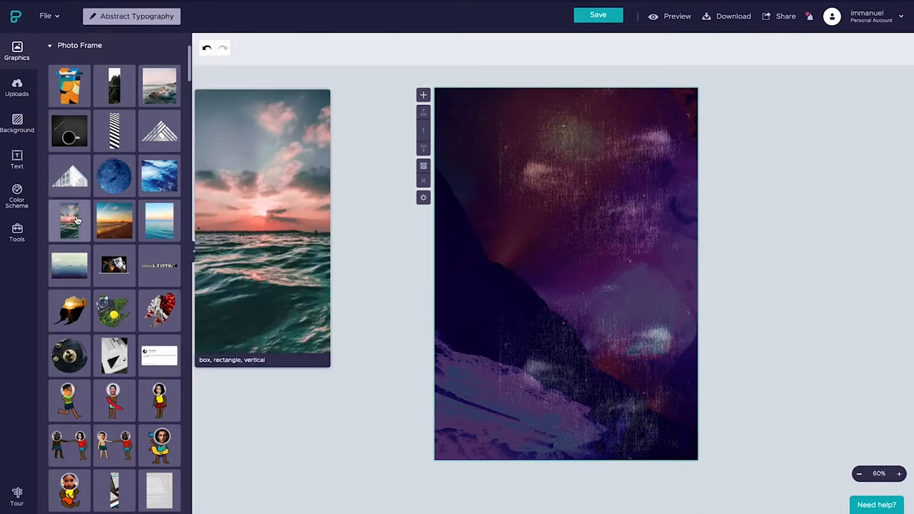
pyautogui.scroll(-5, 76, 220)
pyautogui.scroll(-5, 76, 220)
pyautogui.scroll(-5, 76, 220)
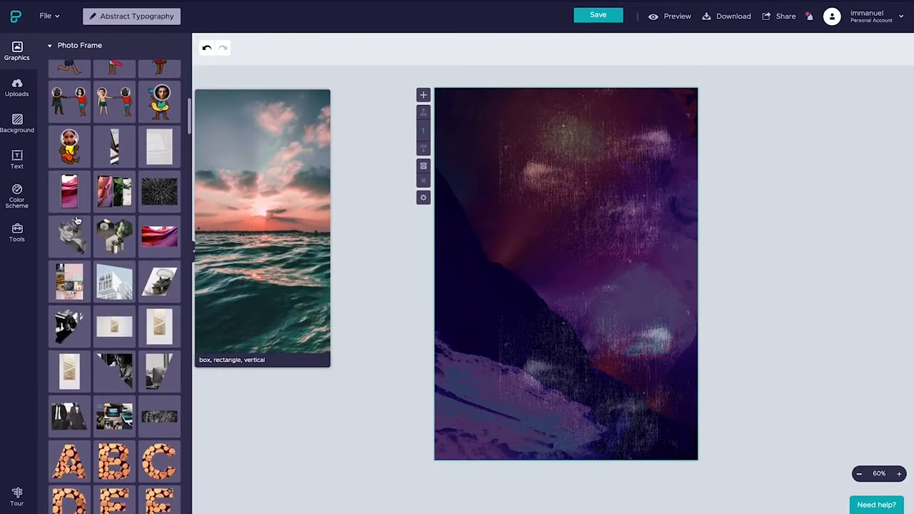
pyautogui.scroll(-1, 77, 220)
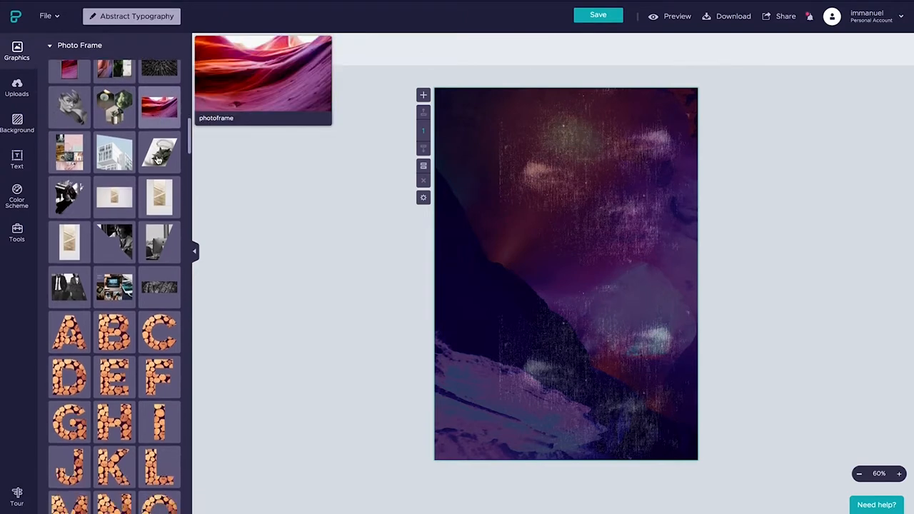
pyautogui.scroll(-5, 158, 160)
pyautogui.scroll(-2, 158, 160)
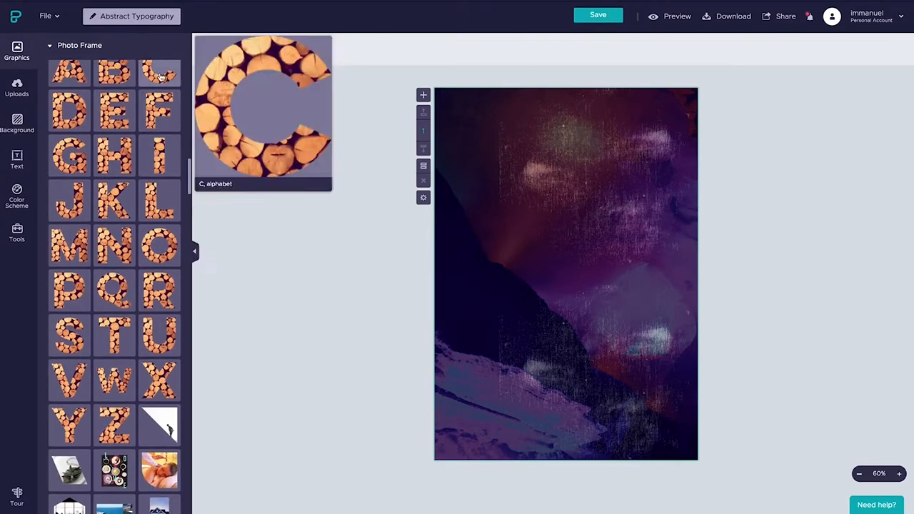
# Add C, O, N and F letter photo frames and shrink them to a small size
pyautogui.click(161, 74)
pyautogui.click(159, 246)
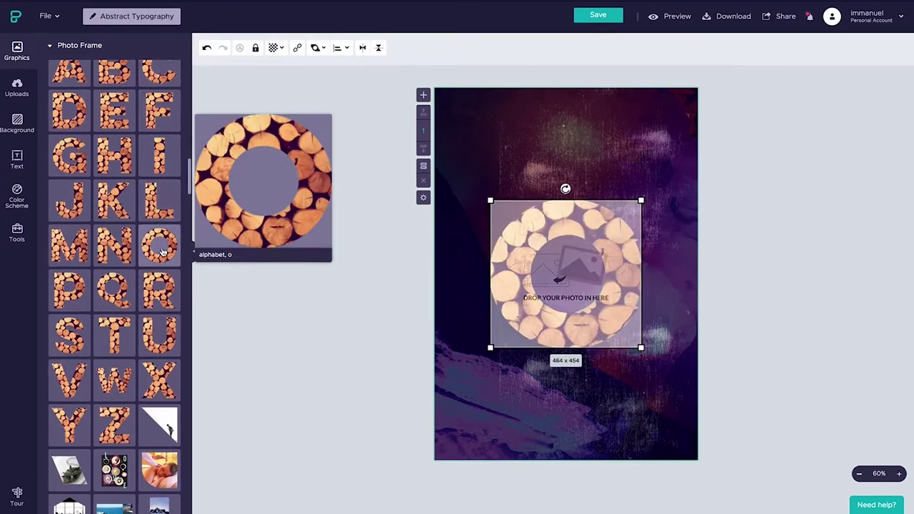
pyautogui.click(115, 246)
pyautogui.click(159, 111)
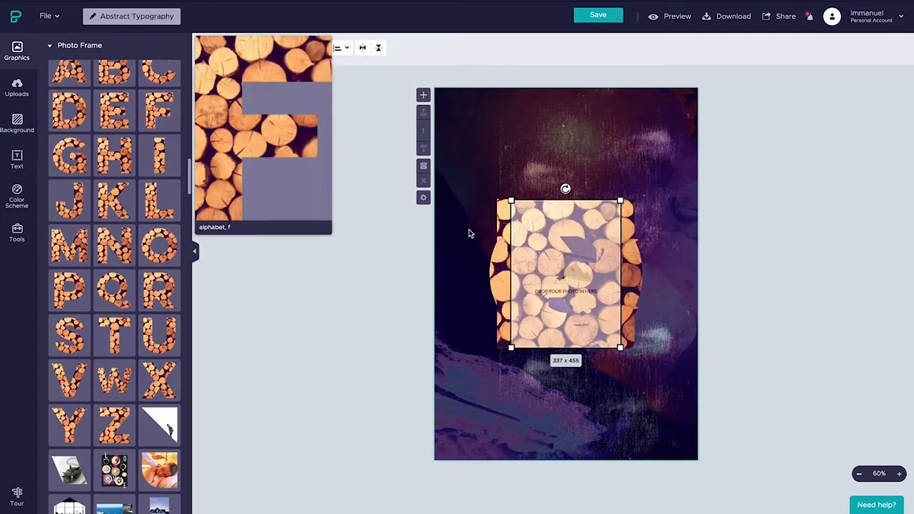
pyautogui.moveTo(470, 174); pyautogui.dragTo(674, 388)
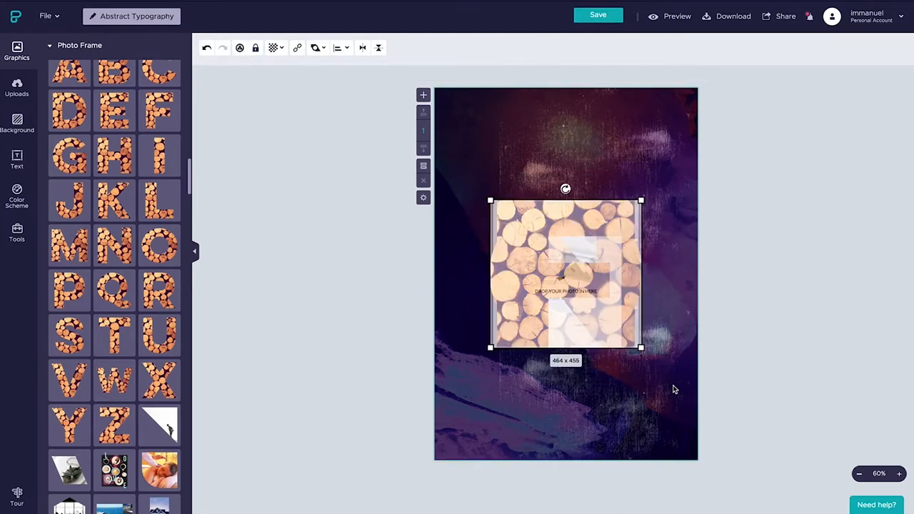
pyautogui.moveTo(643, 201); pyautogui.dragTo(554, 287)
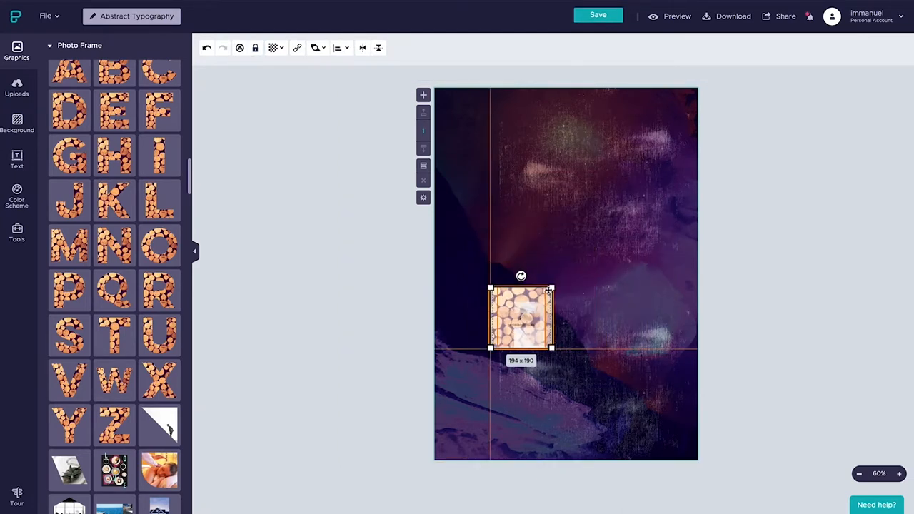
pyautogui.click(571, 315)
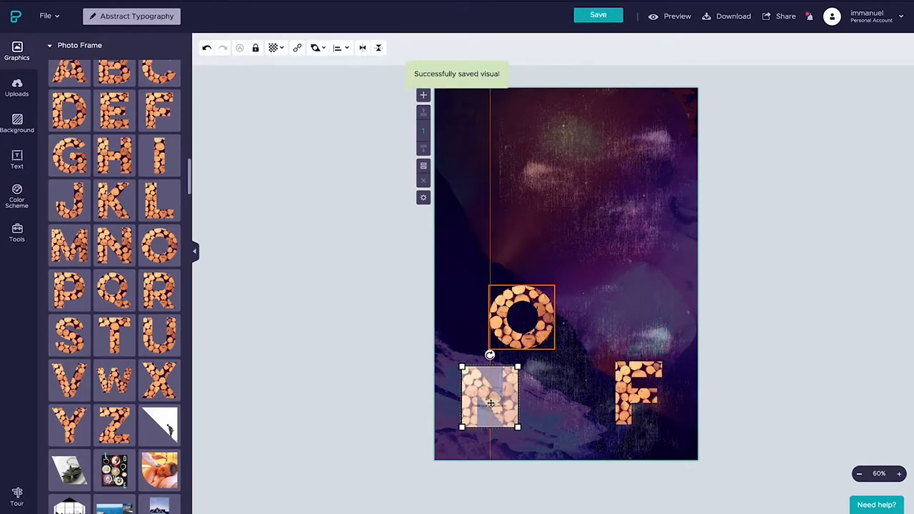
# Spread the frames out: N to the bottom-left, O to the top-right, C up and right
pyautogui.moveTo(490, 403); pyautogui.dragTo(490, 400)
pyautogui.moveTo(521, 318); pyautogui.dragTo(617, 171)
pyautogui.click(515, 323)
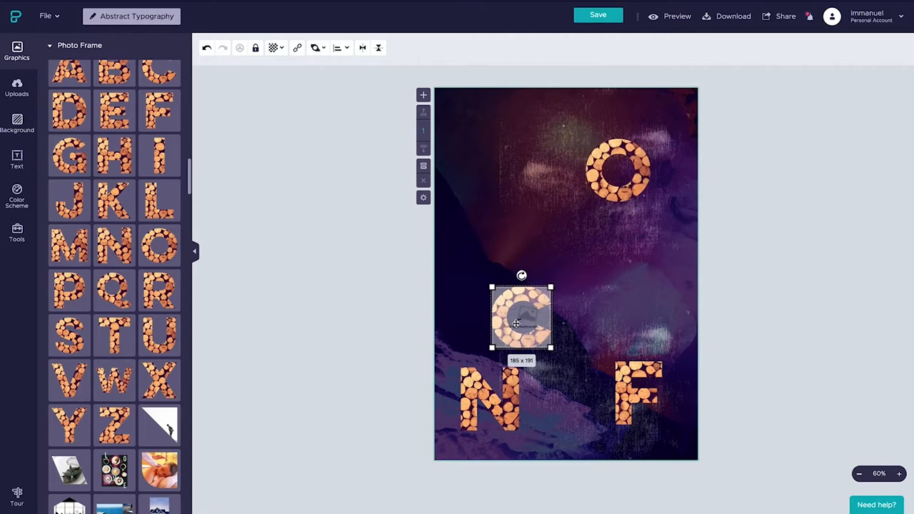
pyautogui.moveTo(515, 323); pyautogui.dragTo(552, 275)
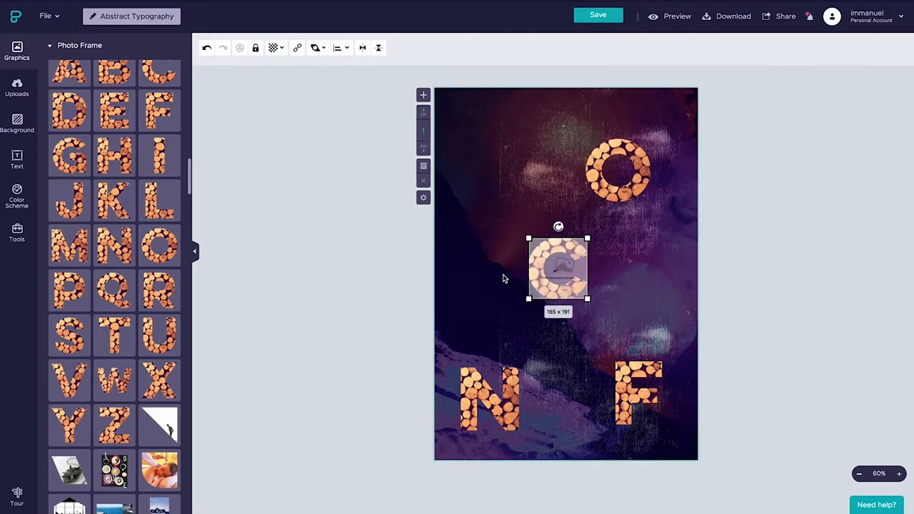
# Switch from Photo Frame to Photos and fill the C letter with the cave photo
pyautogui.click(502, 274)
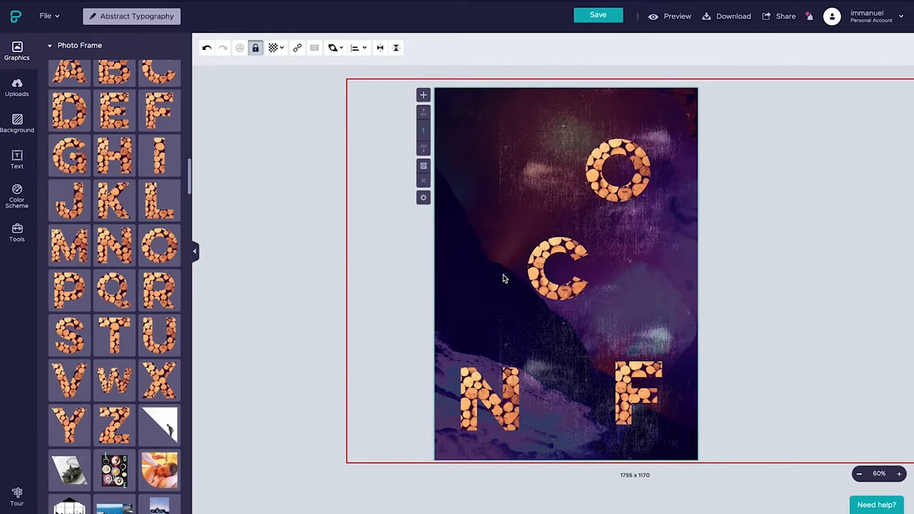
pyautogui.click(54, 47)
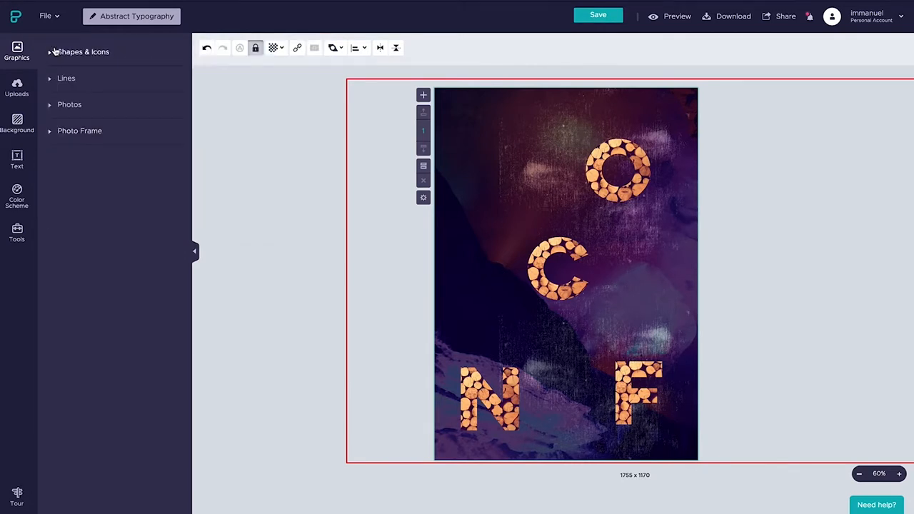
pyautogui.click(69, 104)
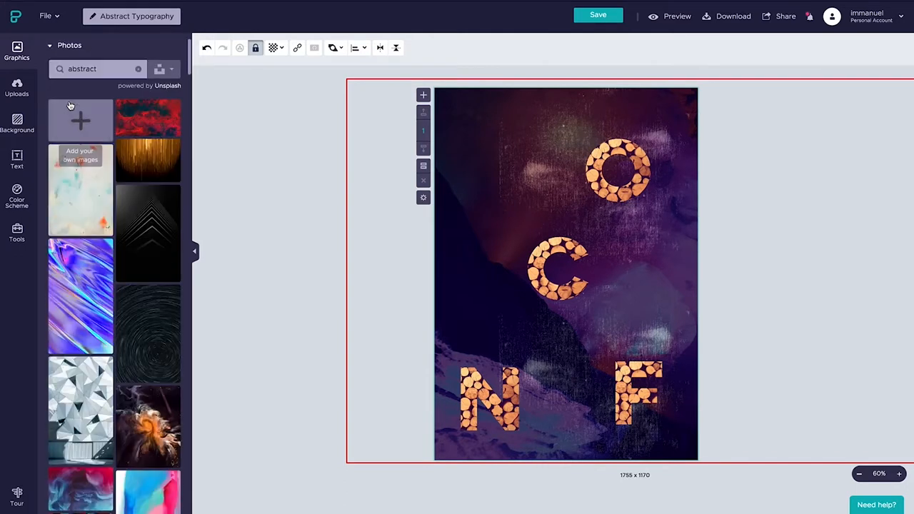
pyautogui.scroll(-8, 143, 236)
pyautogui.scroll(-5, 129, 270)
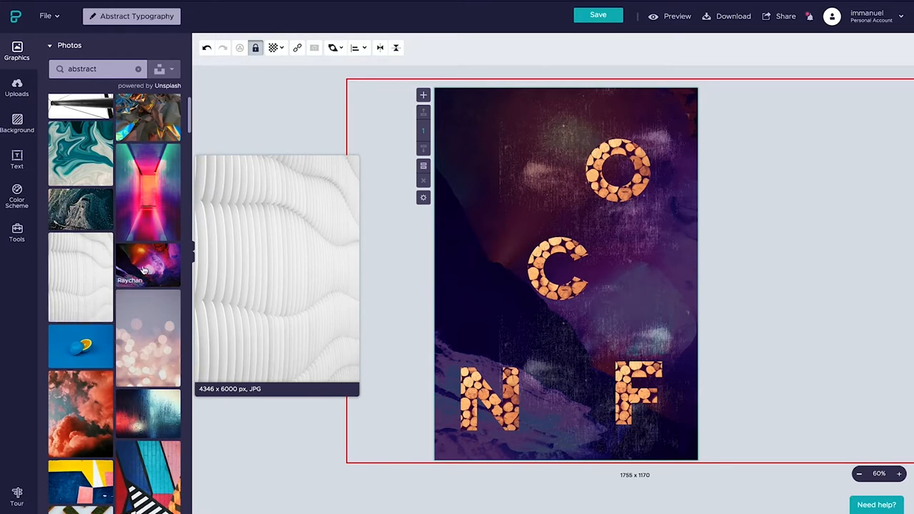
pyautogui.moveTo(143, 269)
pyautogui.mouseDown()
pyautogui.moveTo(546, 289)
pyautogui.moveTo(553, 281)
pyautogui.mouseUp()
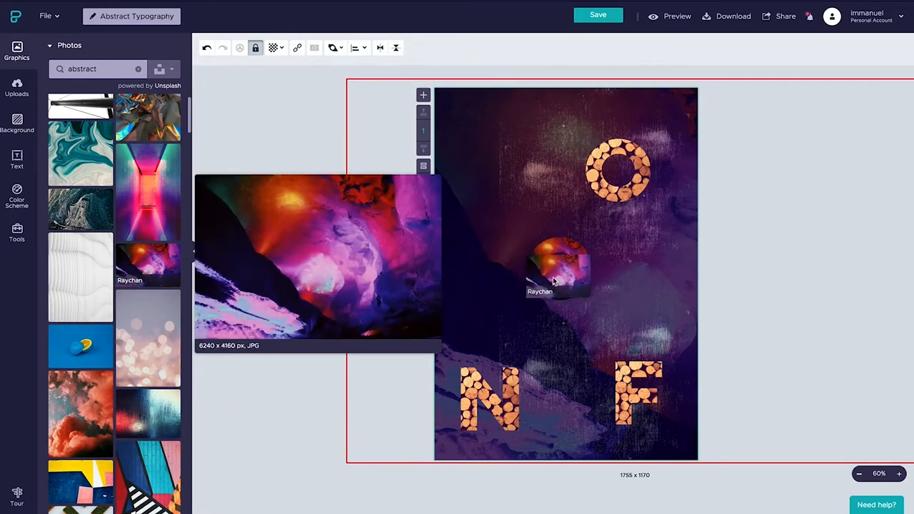
pyautogui.moveTo(553, 281); pyautogui.dragTo(555, 275)
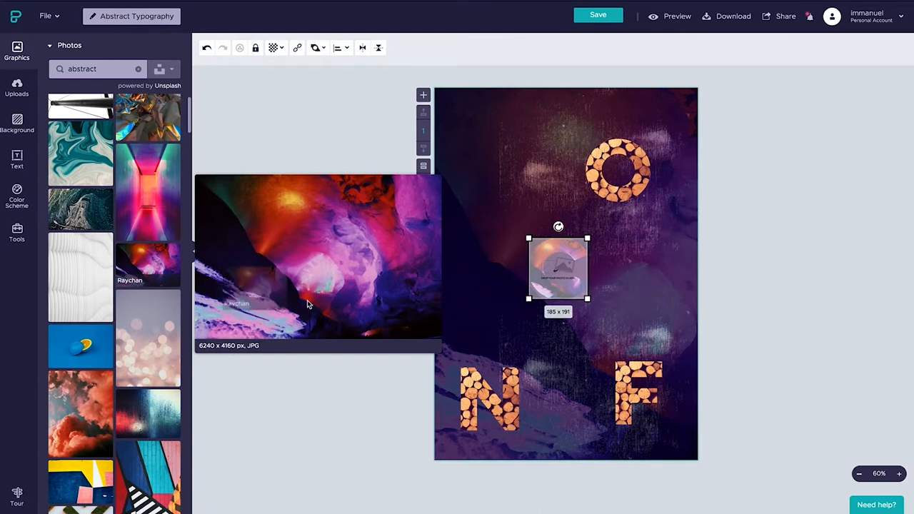
# Fill the N, F and O letters with the cave photo so the frames spell CONF
pyautogui.moveTo(143, 261); pyautogui.dragTo(489, 400)
pyautogui.moveTo(143, 260); pyautogui.dragTo(622, 399)
pyautogui.moveTo(142, 261); pyautogui.dragTo(618, 172)
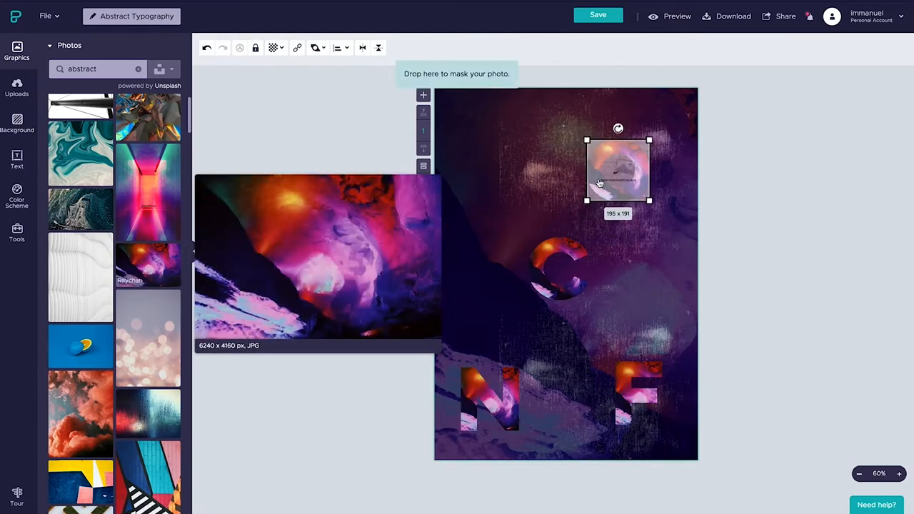
pyautogui.click(503, 170)
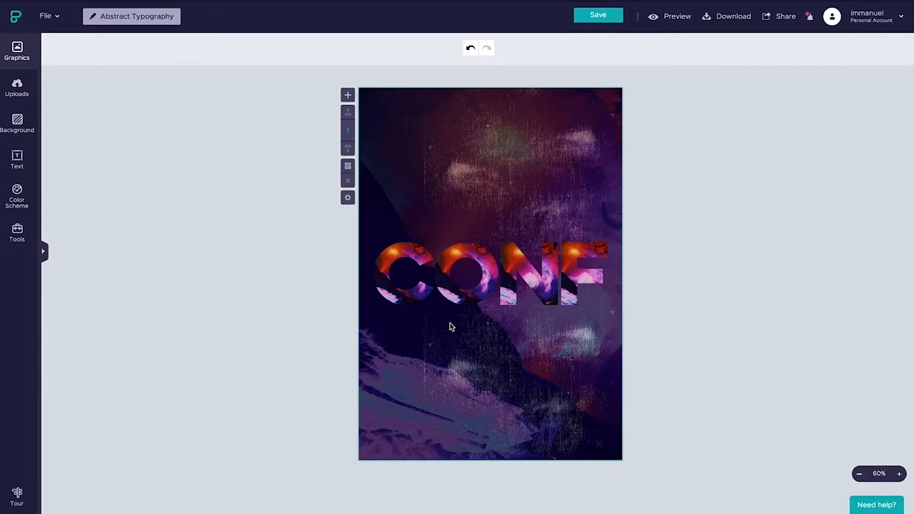
# Enlarge the photo-filled C, preview it, then undo the change
pyautogui.click(415, 290)
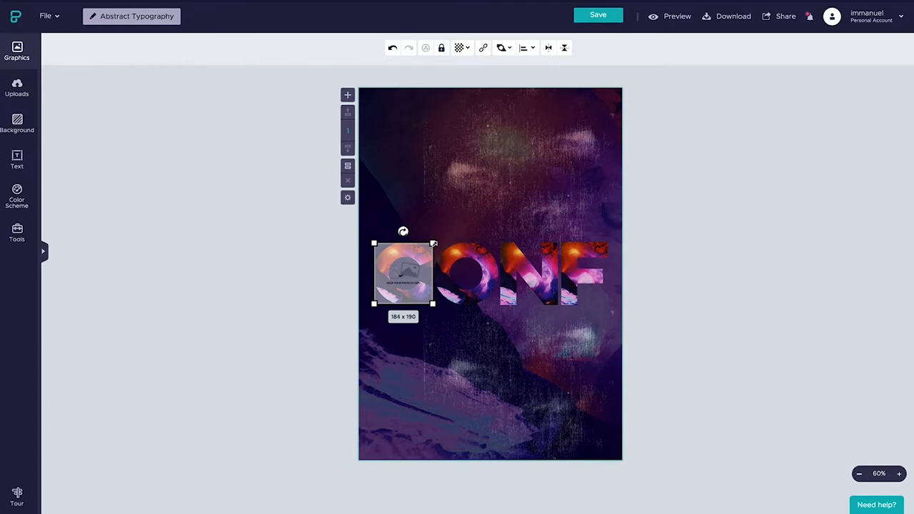
pyautogui.moveTo(433, 243); pyautogui.dragTo(574, 97)
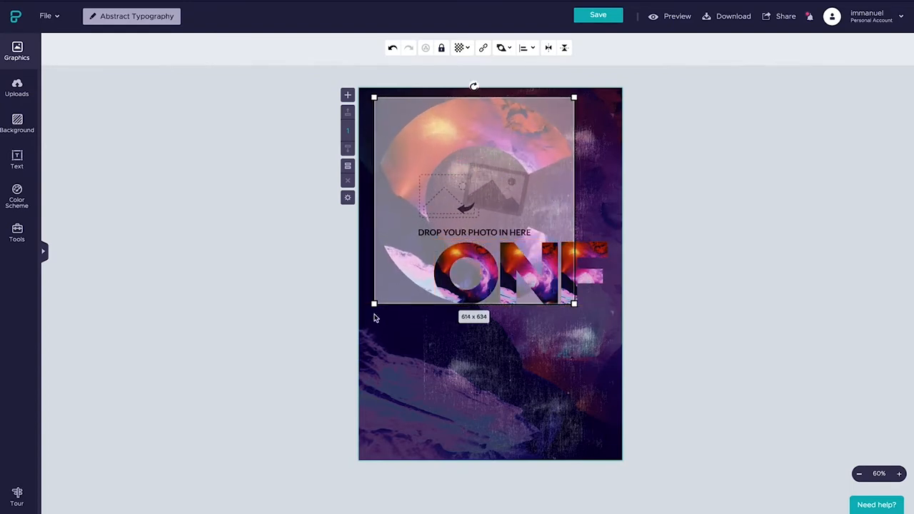
pyautogui.click(428, 349)
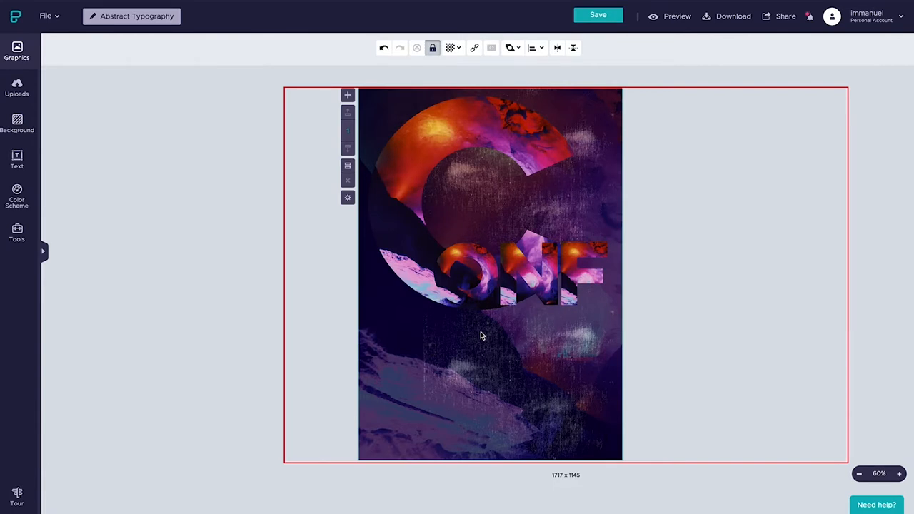
pyautogui.hotkey('ctrl', 'z')
# Shrink the C to about 230×237 so it sits beside O, N and F
pyautogui.click(543, 147)
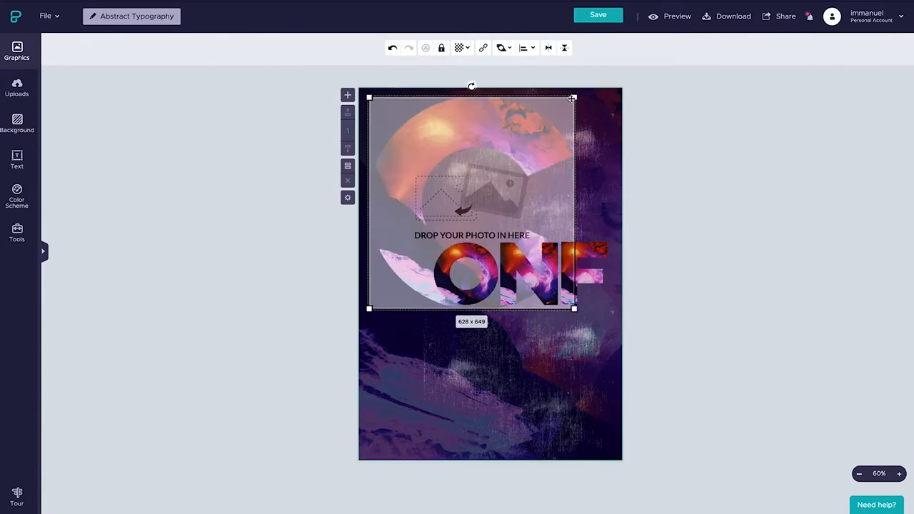
pyautogui.moveTo(572, 98); pyautogui.dragTo(443, 240)
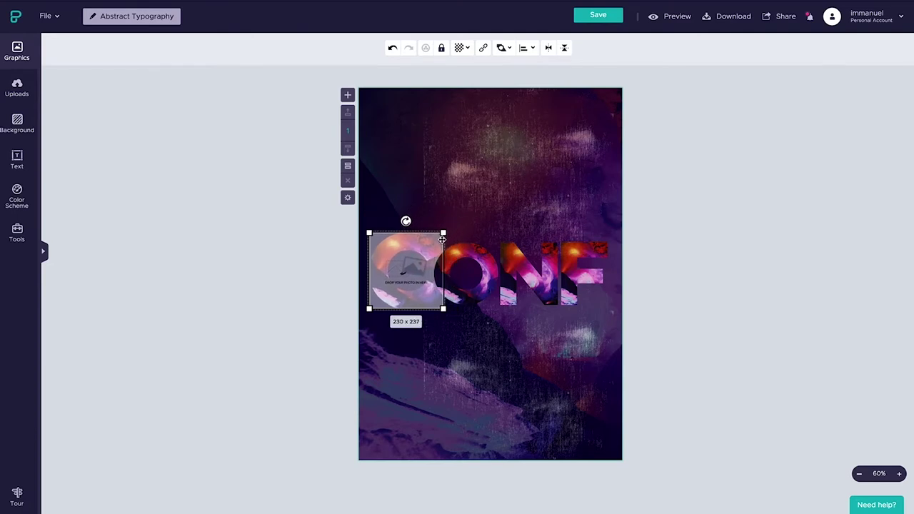
pyautogui.click(473, 359)
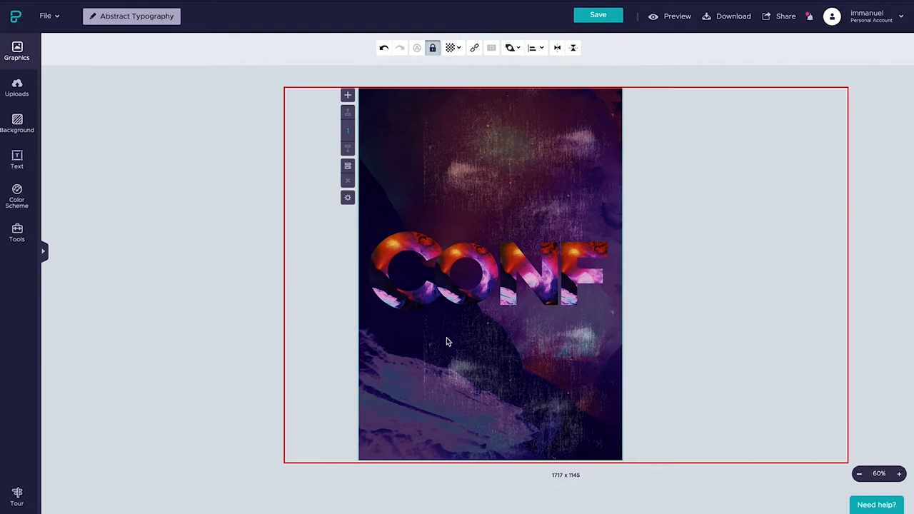
# Centre the large 628×649 C frame horizontally and vertically on the poster via Align
pyautogui.click(470, 144)
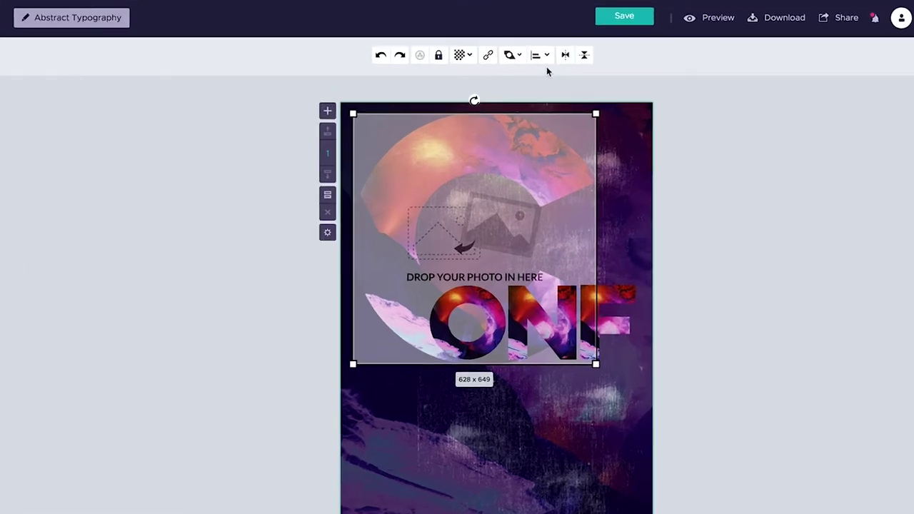
pyautogui.click(541, 55)
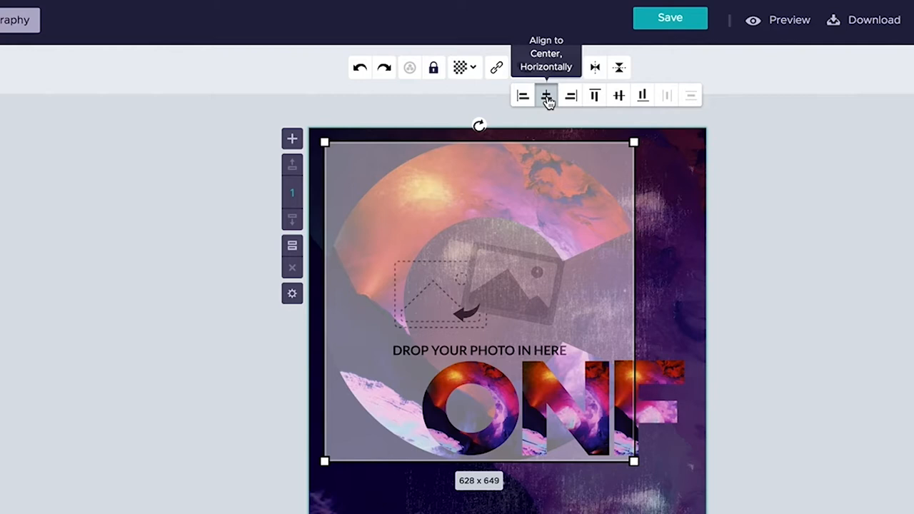
pyautogui.click(546, 96)
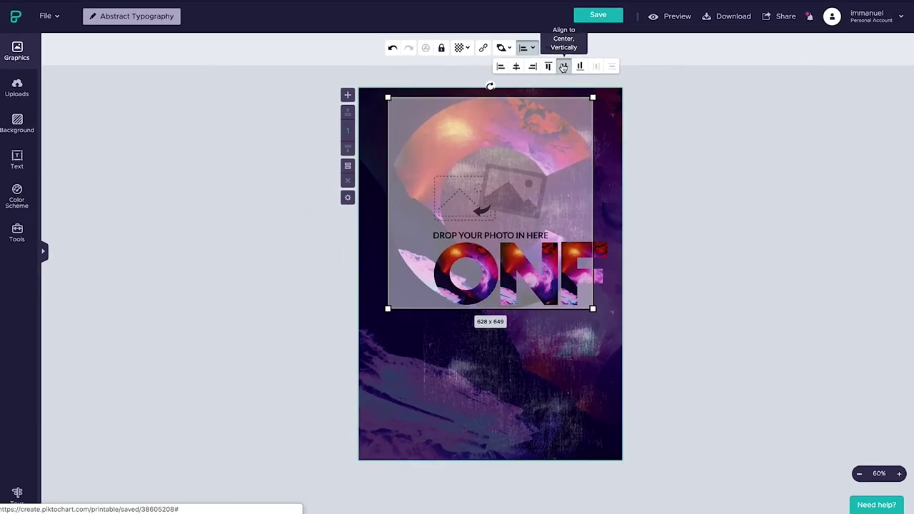
pyautogui.click(617, 96)
pyautogui.click(543, 126)
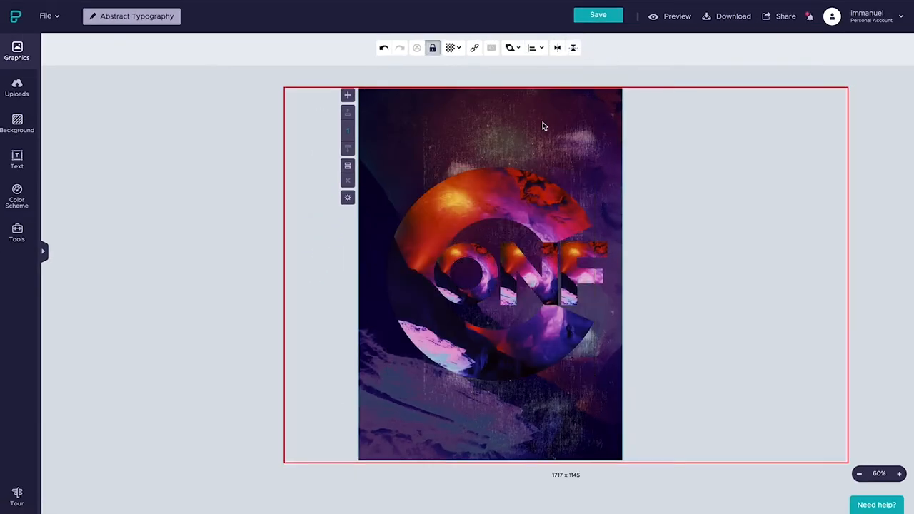
# Drag the photo-filled O up to the top right of the big C
pyautogui.moveTo(464, 273); pyautogui.dragTo(558, 187)
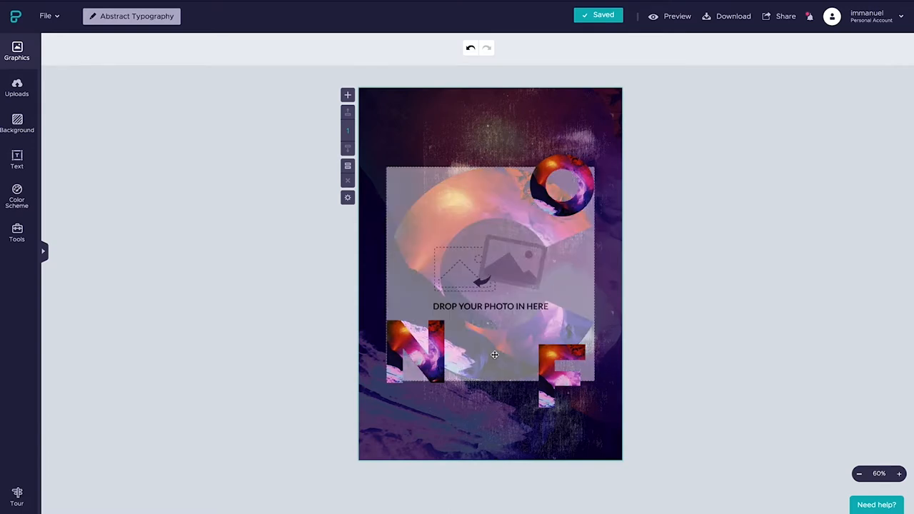
# Bring the big C photo frame to the front via Arrange and save with Ctrl+S
pyautogui.click(494, 355)
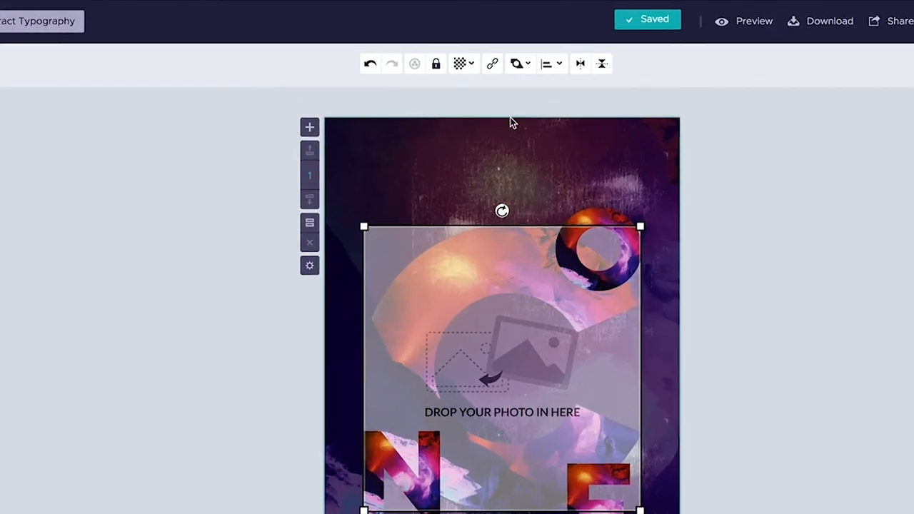
pyautogui.click(502, 47)
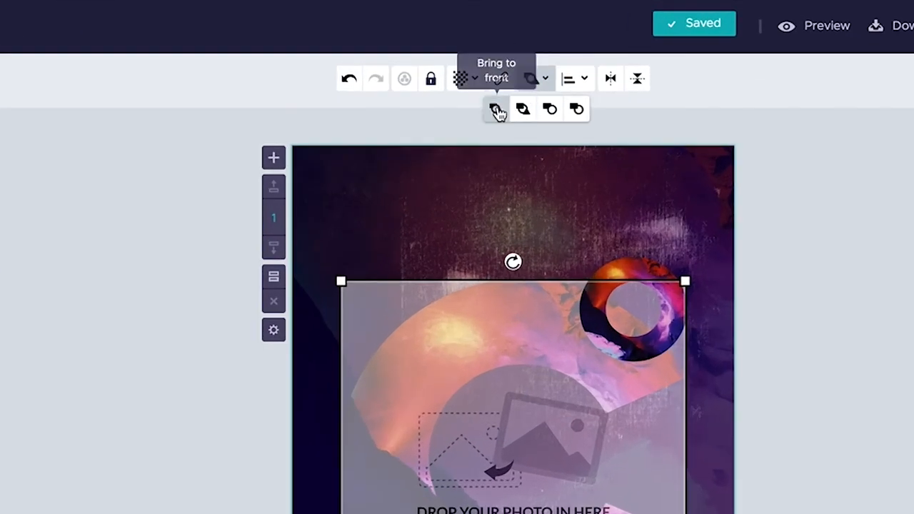
pyautogui.click(498, 110)
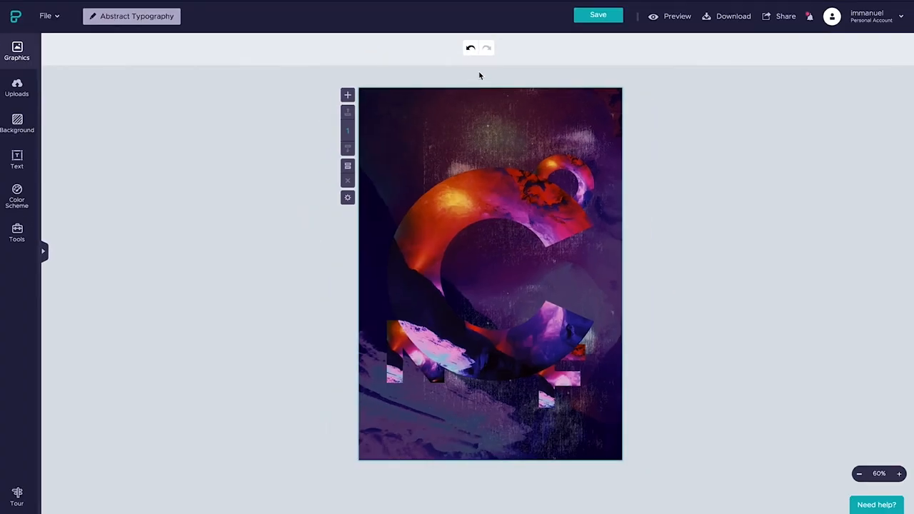
pyautogui.hotkey('ctrl', 's')
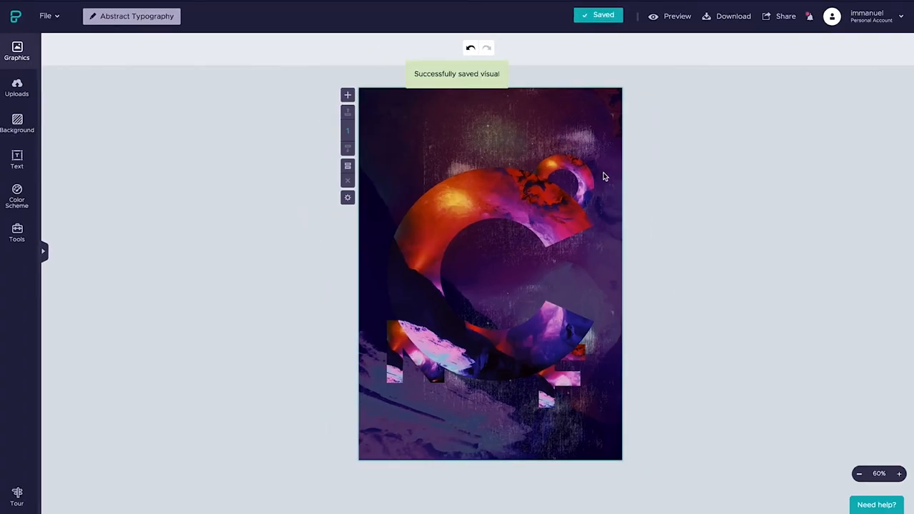
pyautogui.click(603, 200)
# Clear the O selection and reselect the big photo-filled C frame
pyautogui.press('Delete')
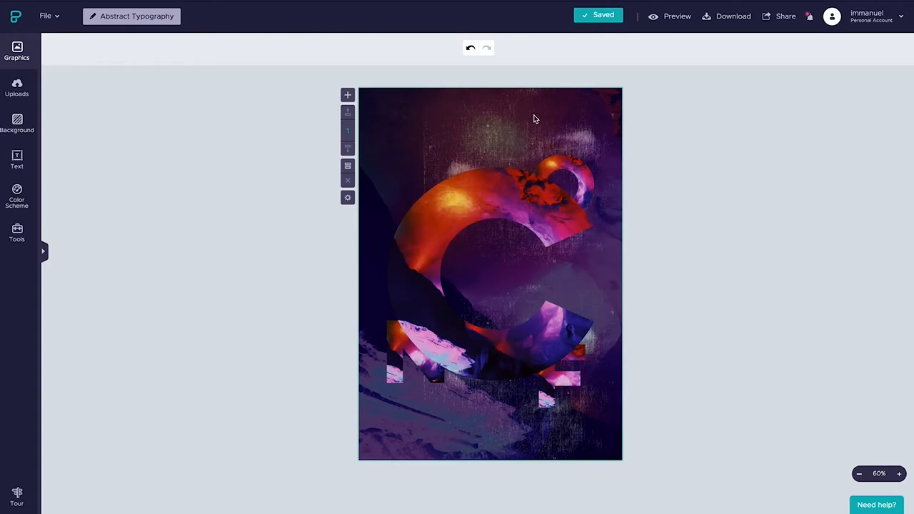
pyautogui.click(495, 117)
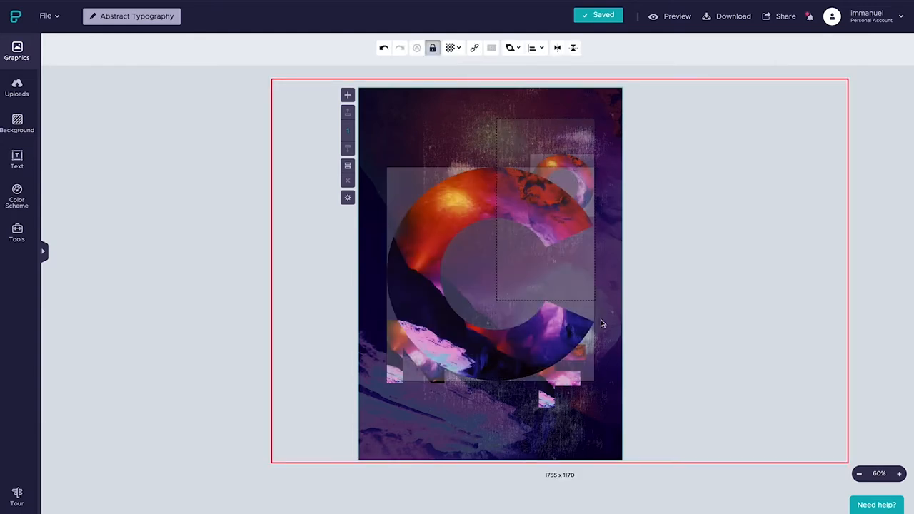
pyautogui.click(557, 321)
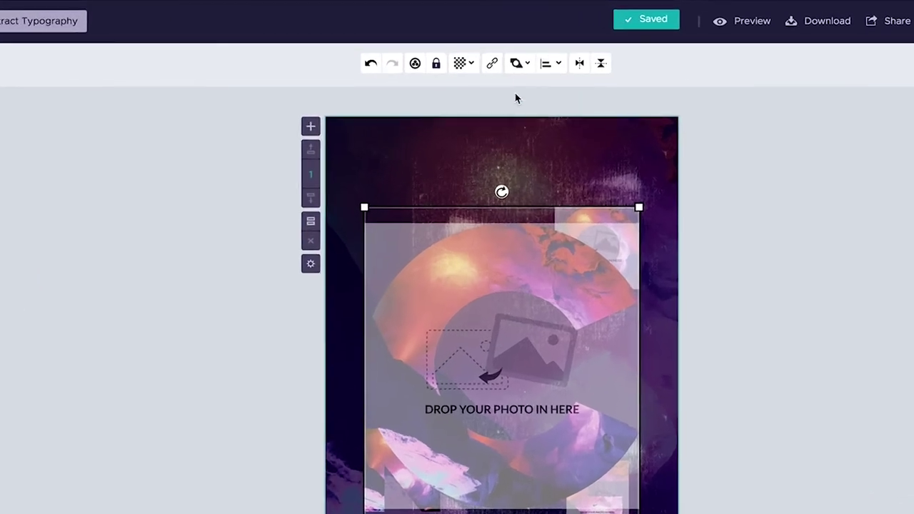
# Send the C to the back so O, N and F sit in front of it
pyautogui.click(517, 63)
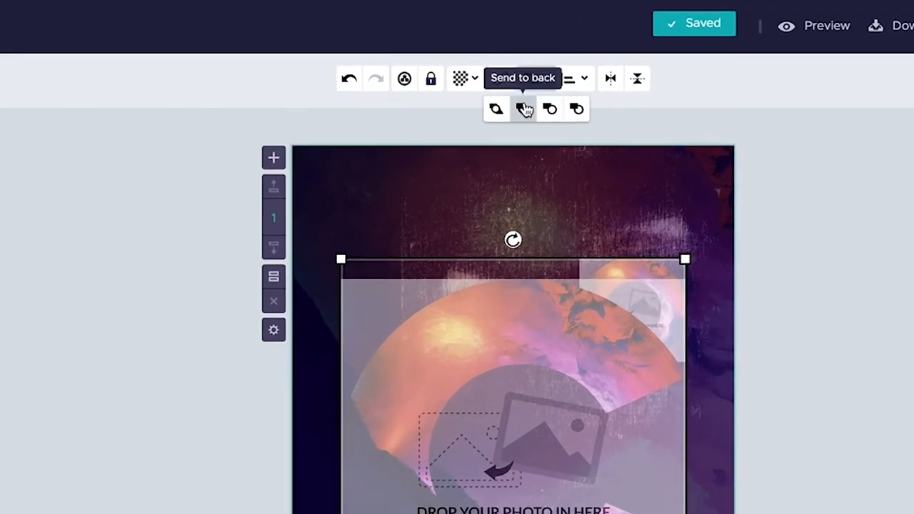
pyautogui.click(525, 108)
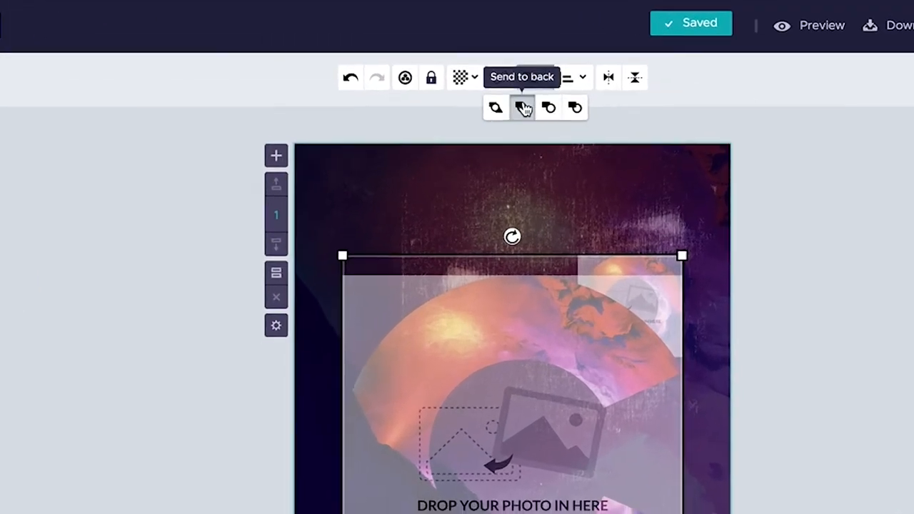
pyautogui.click(481, 75)
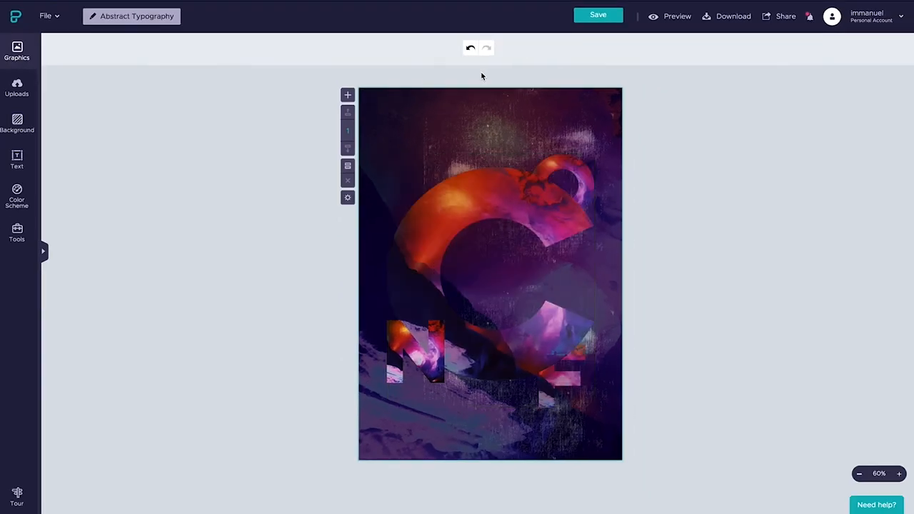
pyautogui.click(401, 394)
# Add a title text box for Creative Conference and make it bold white
pyautogui.click(17, 160)
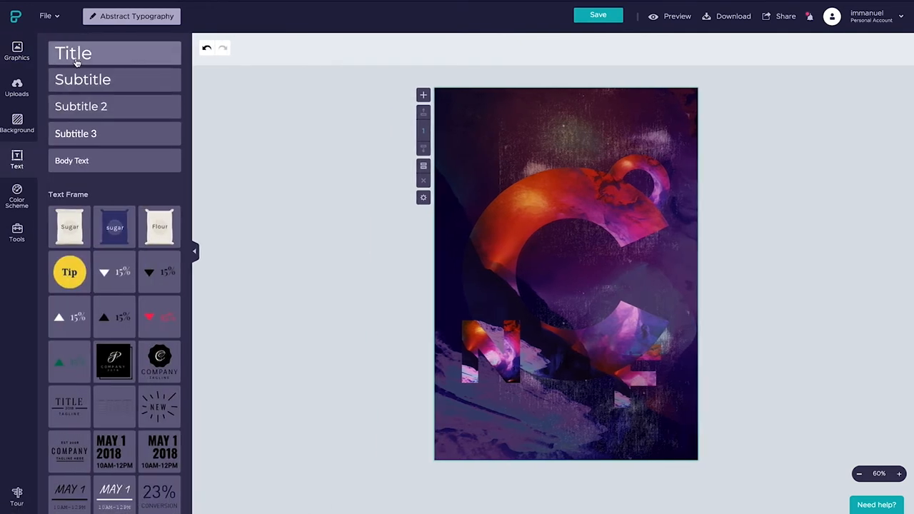
pyautogui.click(77, 57)
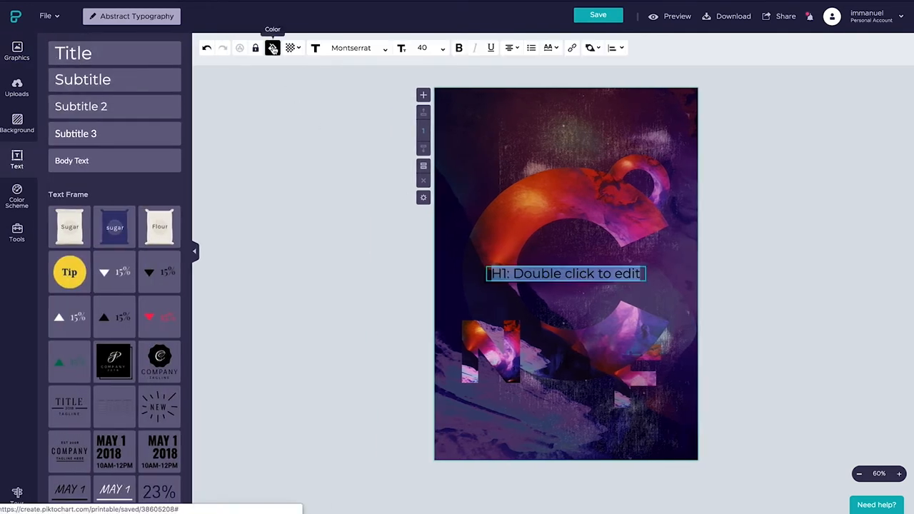
pyautogui.click(272, 48)
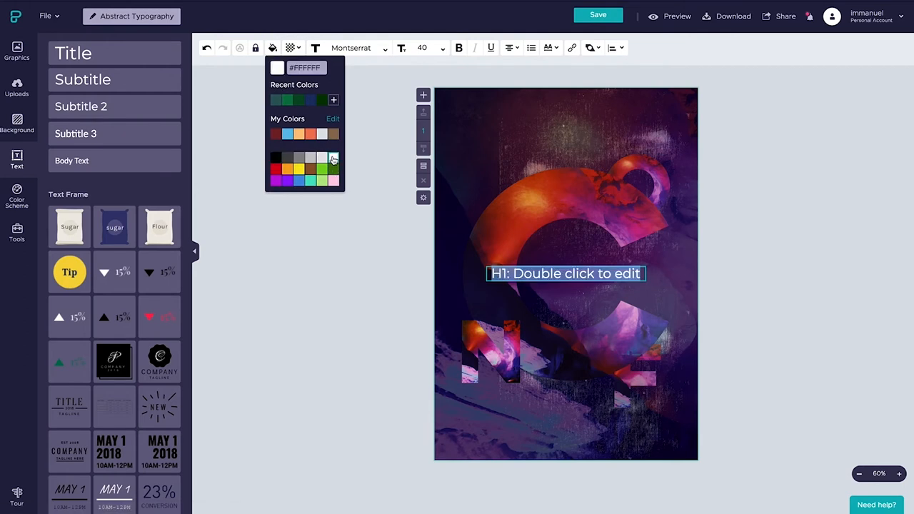
pyautogui.click(459, 48)
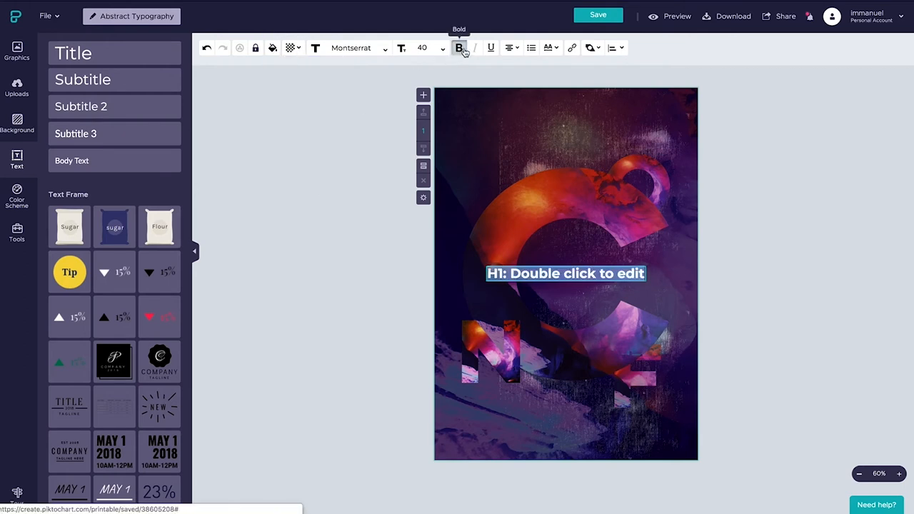
pyautogui.write('C')
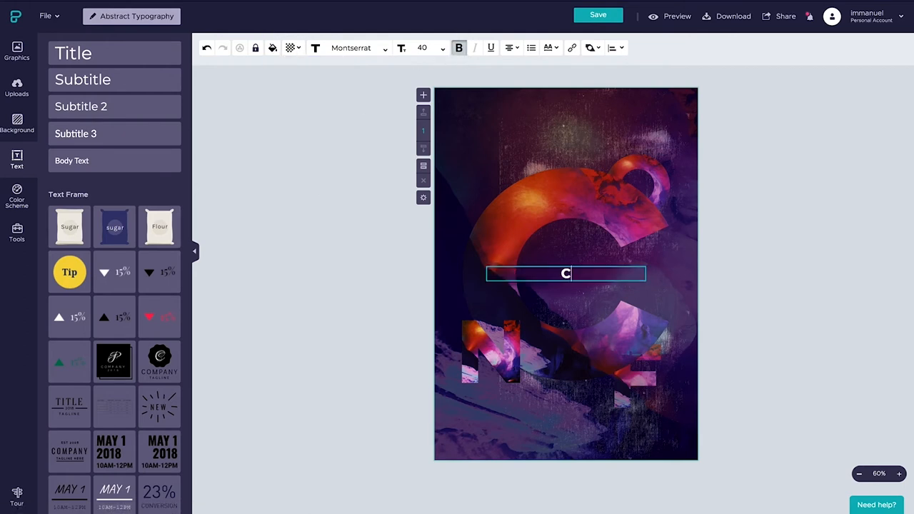
pyautogui.write('reative Conference')
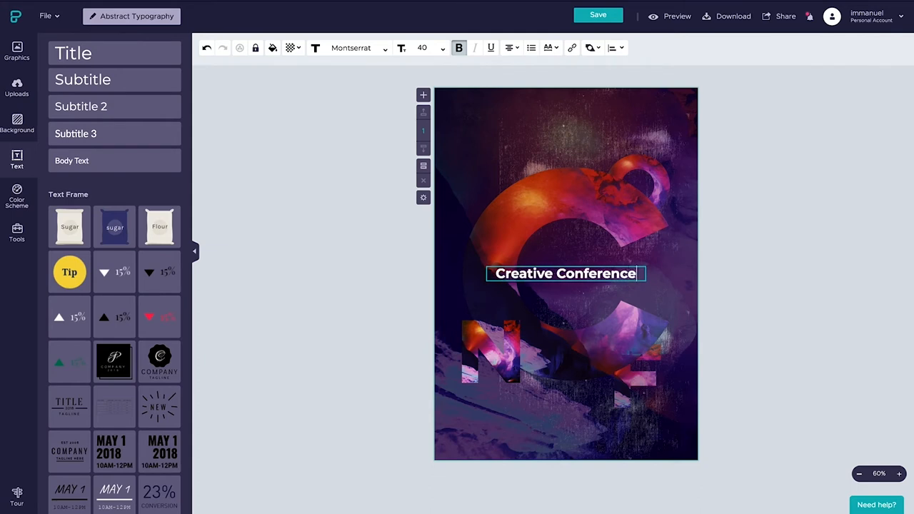
# Select all the title text and set its alignment to Align Left
pyautogui.hotkey('ctrl', 'a')
pyautogui.click(509, 47)
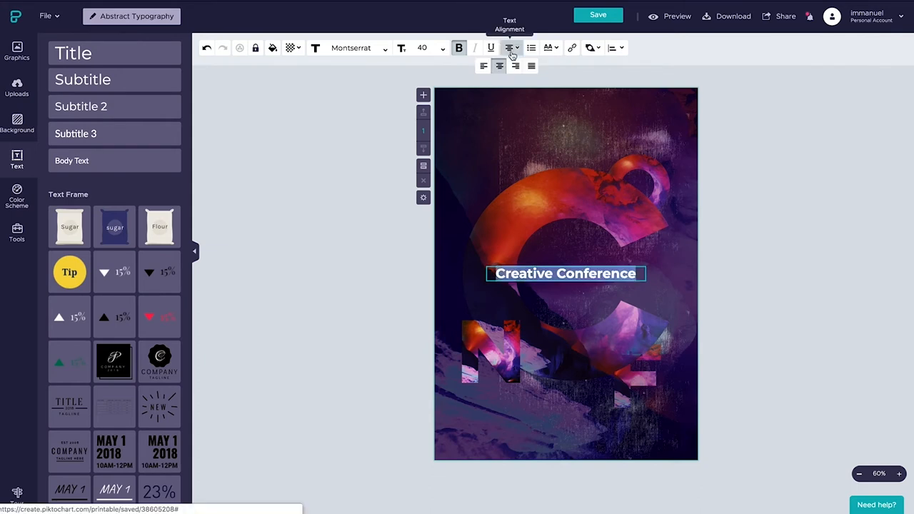
pyautogui.click(483, 67)
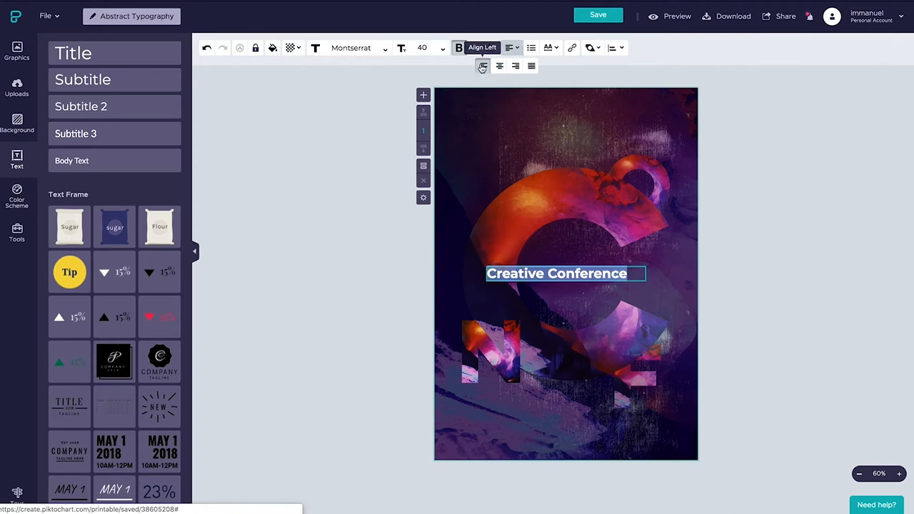
pyautogui.click(549, 276)
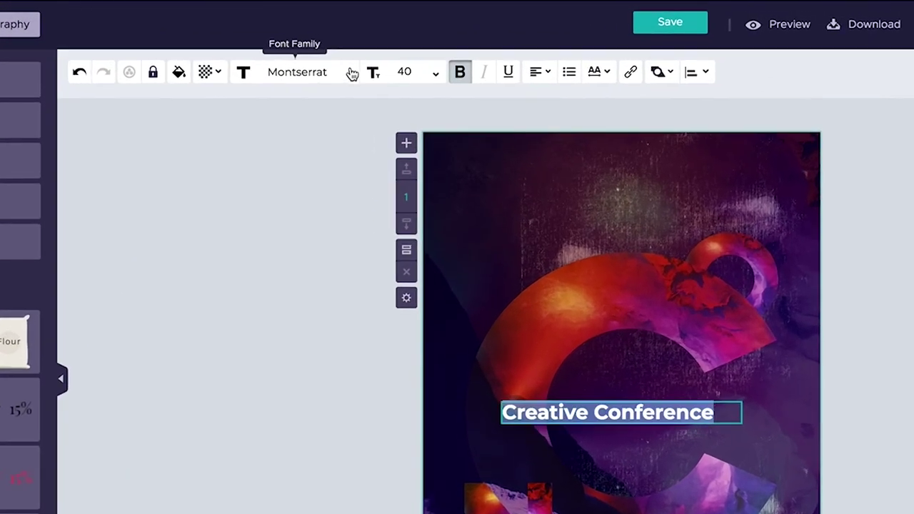
# Browse the Font Family list and apply Poppins to the Creative Conference title
pyautogui.click(348, 74)
pyautogui.scroll(-1, 314, 139)
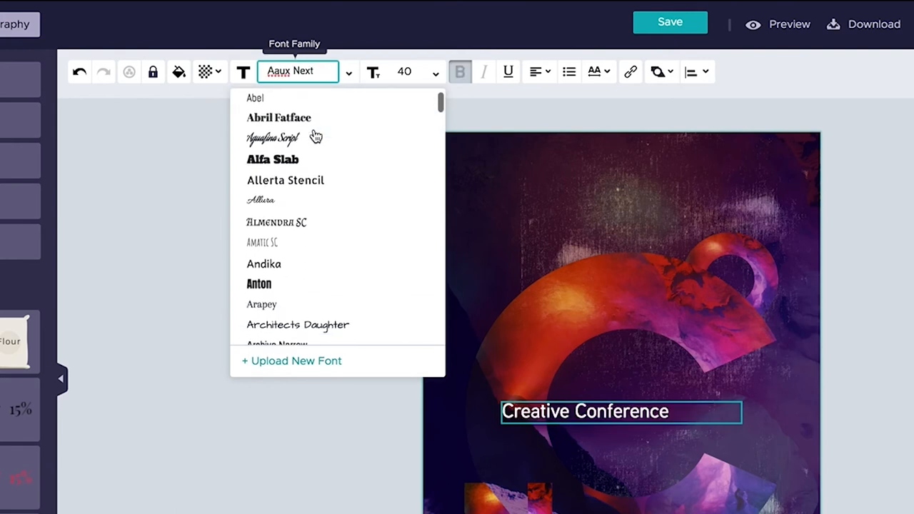
pyautogui.scroll(-2, 311, 179)
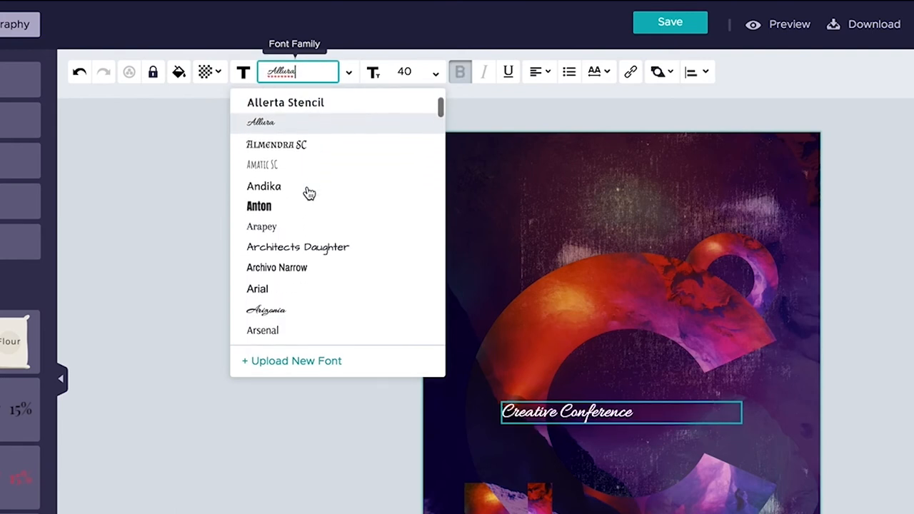
pyautogui.scroll(-2, 309, 192)
pyautogui.scroll(-2, 309, 192)
pyautogui.scroll(-2, 309, 193)
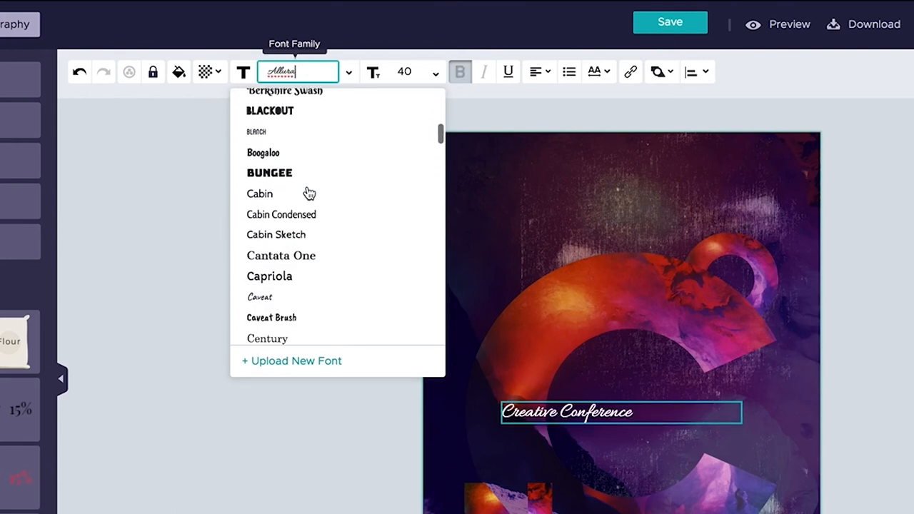
pyautogui.scroll(-1, 309, 192)
pyautogui.scroll(-3, 309, 193)
pyautogui.scroll(-3, 309, 193)
pyautogui.scroll(-1, 309, 192)
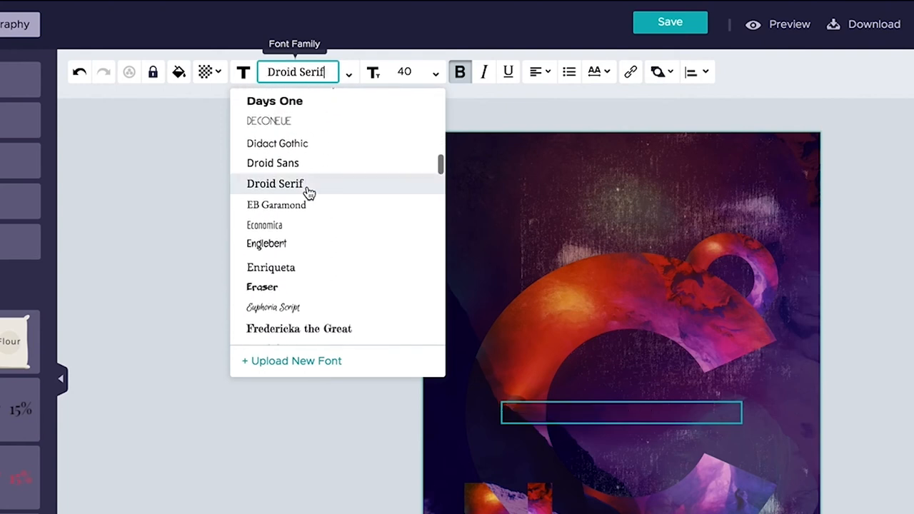
pyautogui.scroll(-3, 309, 193)
pyautogui.scroll(-3, 309, 194)
pyautogui.scroll(-3, 299, 221)
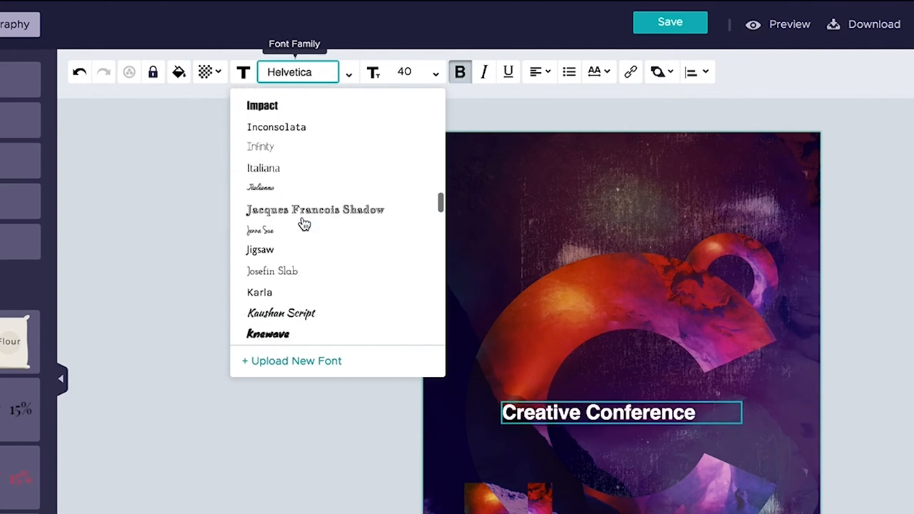
pyautogui.scroll(-1, 300, 221)
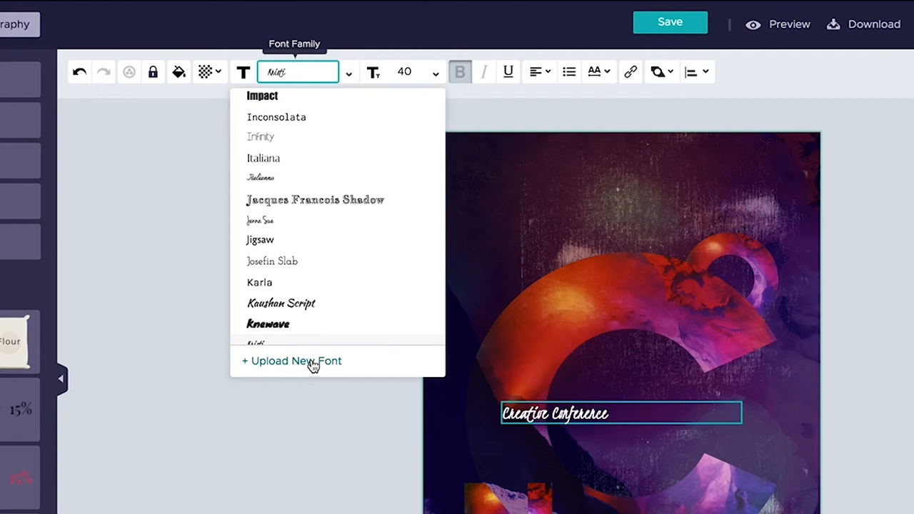
pyautogui.click(292, 72)
pyautogui.write('ALS Scri')
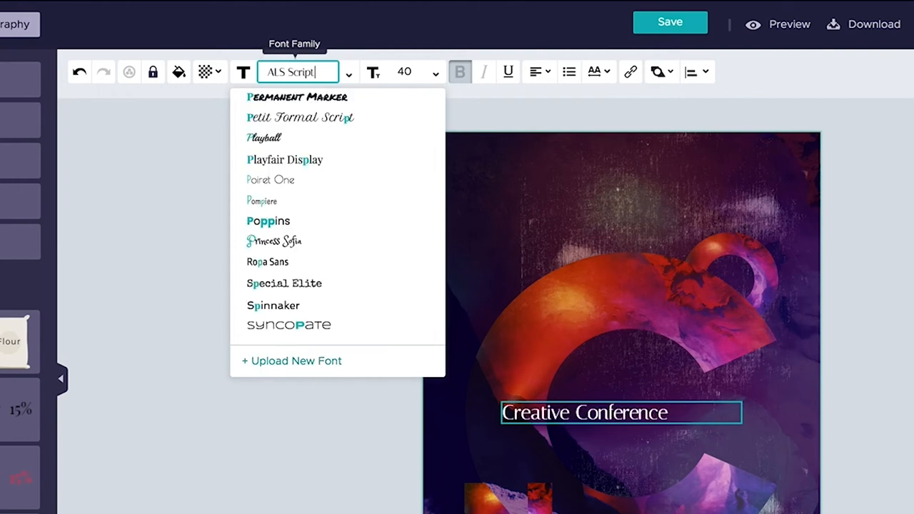
pyautogui.write('poppi')
pyautogui.press('Return')
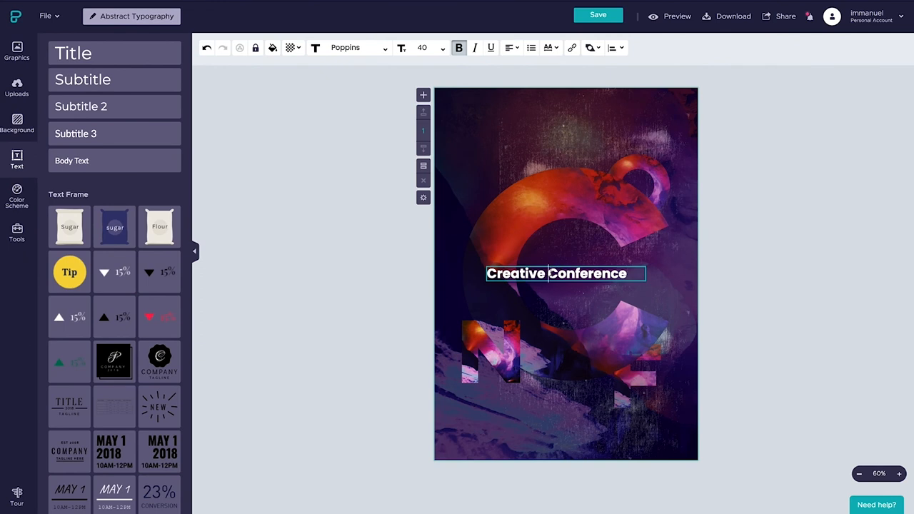
# Split the title onto two lines, enlarge it and move it to the lower left
pyautogui.press('Return')
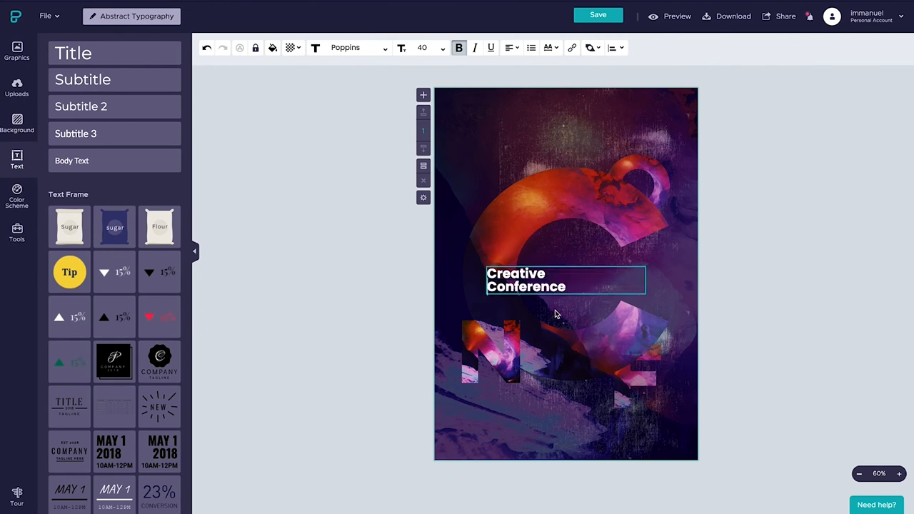
pyautogui.click(556, 314)
pyautogui.click(549, 286)
pyautogui.moveTo(640, 280)
pyautogui.mouseDown()
pyautogui.moveTo(581, 280)
pyautogui.moveTo(622, 281)
pyautogui.mouseUp()
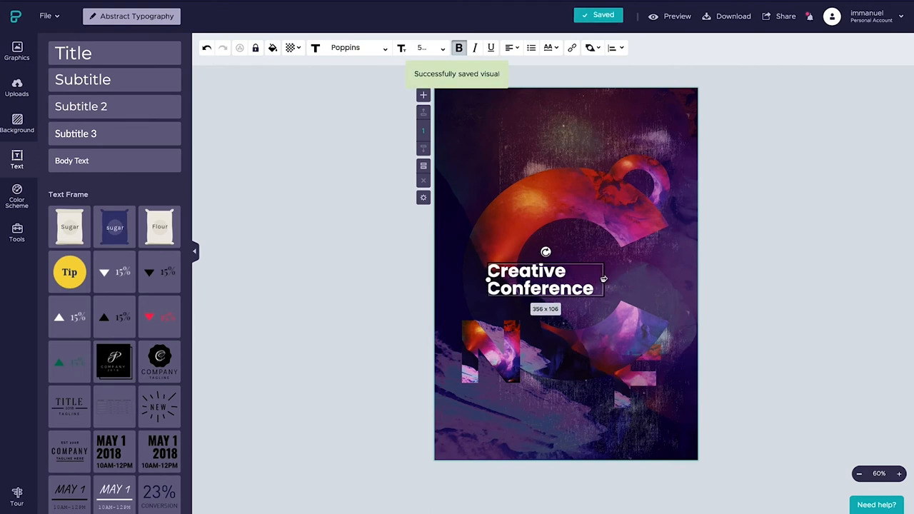
pyautogui.moveTo(571, 294)
pyautogui.mouseDown()
pyautogui.moveTo(532, 398)
pyautogui.moveTo(543, 404)
pyautogui.mouseUp()
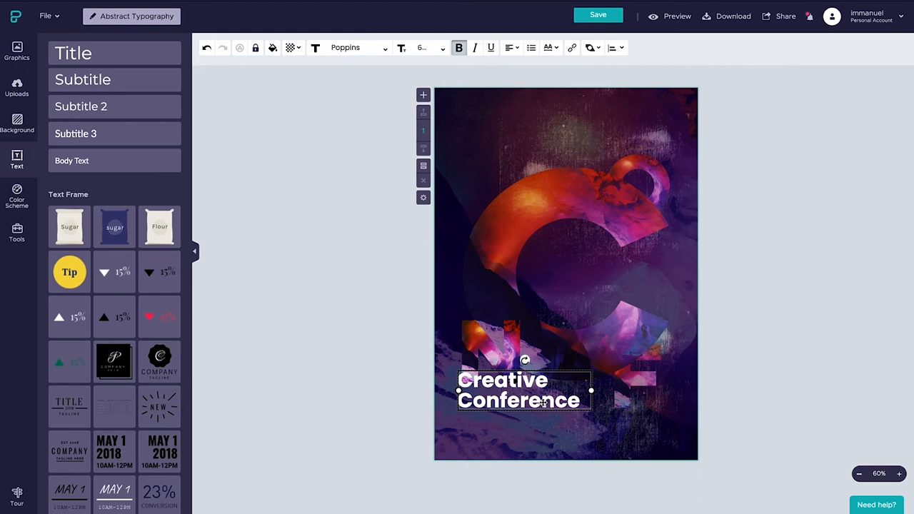
# Add a subtitle reading 28-30 June, 2019 / Barcelona and left-align it
pyautogui.click(455, 299)
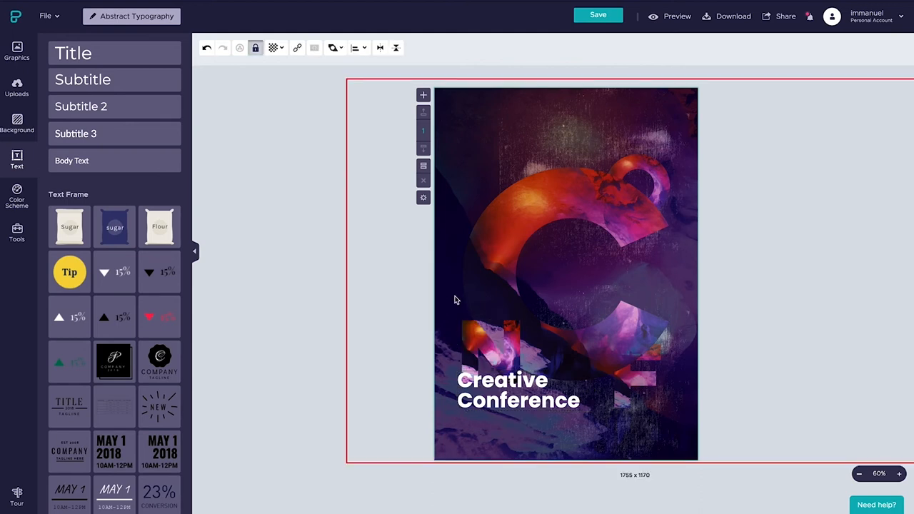
pyautogui.click(114, 133)
pyautogui.click(274, 48)
pyautogui.click(459, 47)
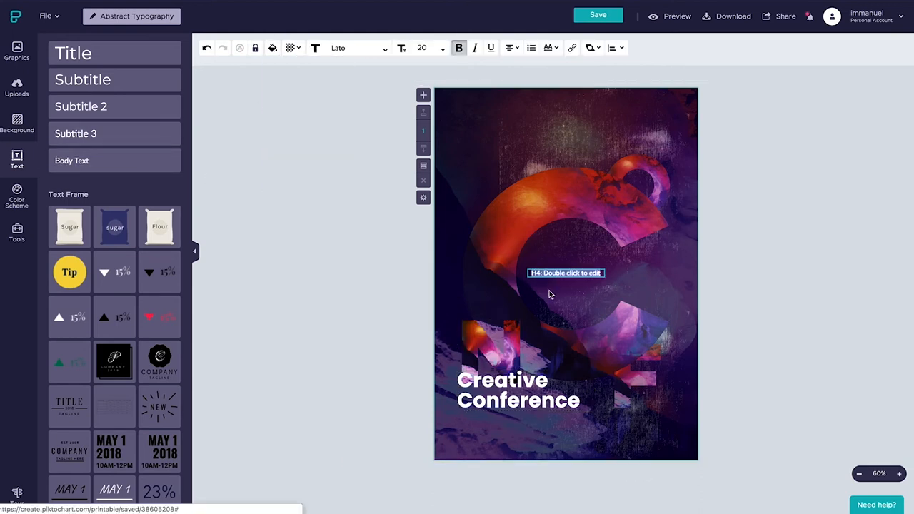
pyautogui.write('2')
pyautogui.write(' Barcelona')
pyautogui.click(509, 47)
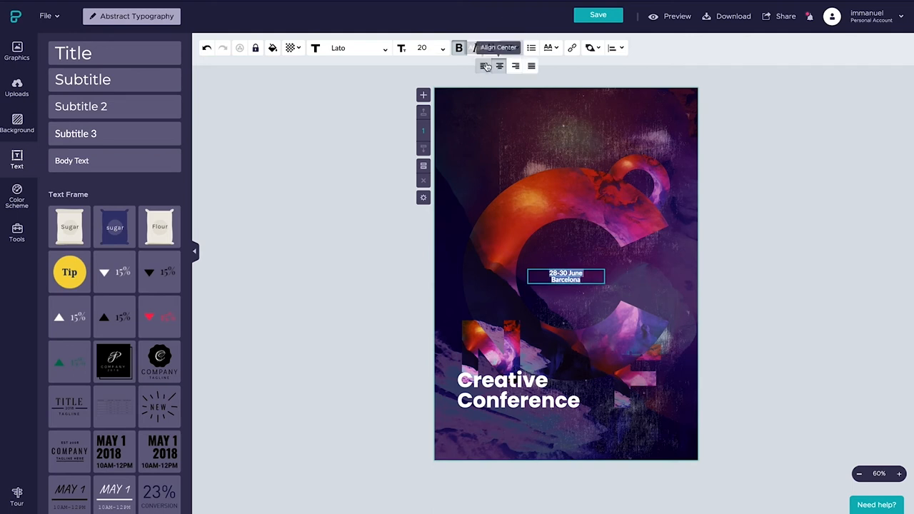
pyautogui.click(489, 65)
# Move the date and location caption below the word Conference and resize it
pyautogui.click(549, 278)
pyautogui.moveTo(549, 279); pyautogui.dragTo(500, 424)
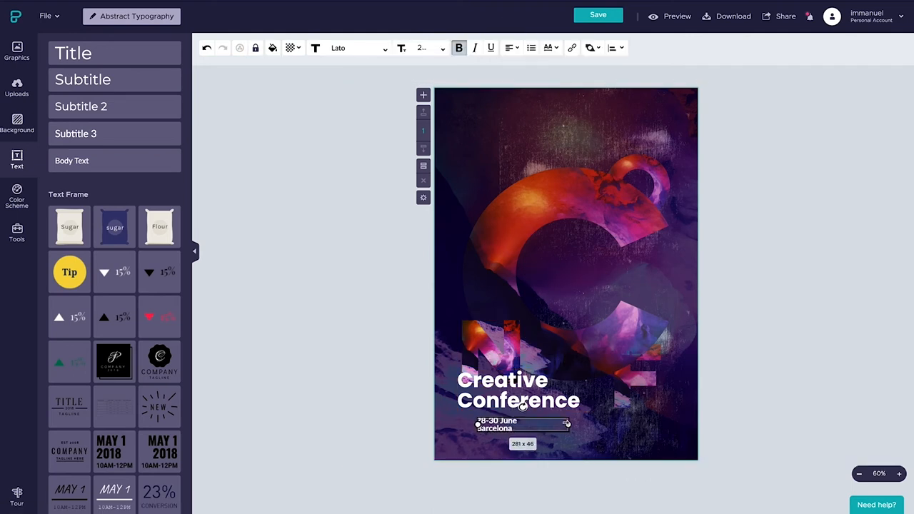
pyautogui.moveTo(567, 422); pyautogui.dragTo(553, 424)
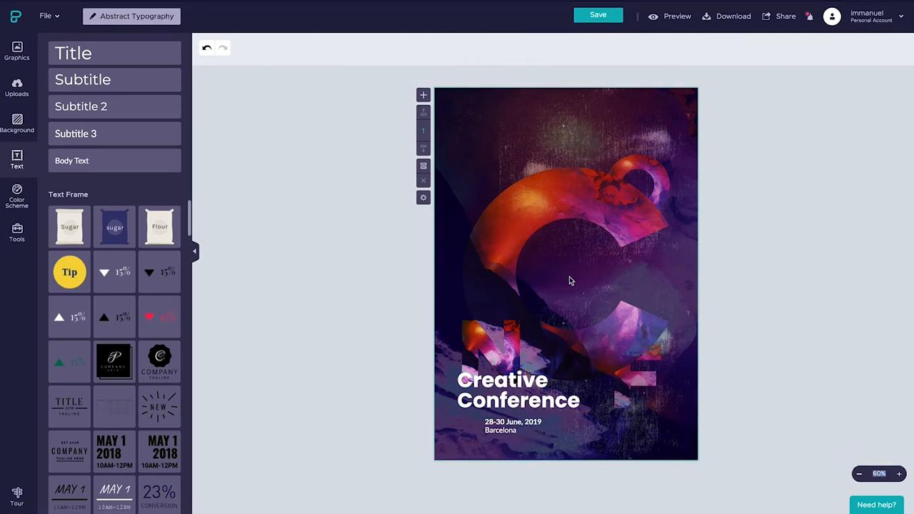
# Add a line from Graphics > Lines and make it white and Solid
pyautogui.click(17, 52)
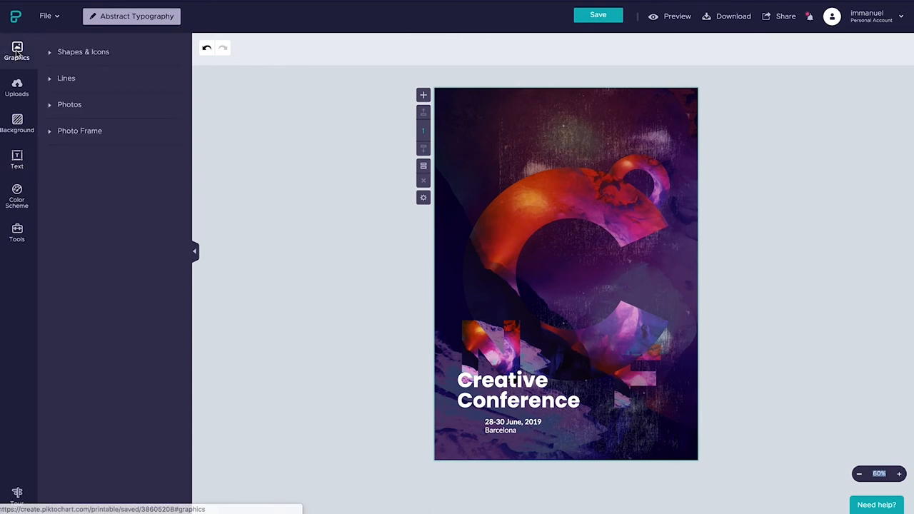
pyautogui.click(71, 78)
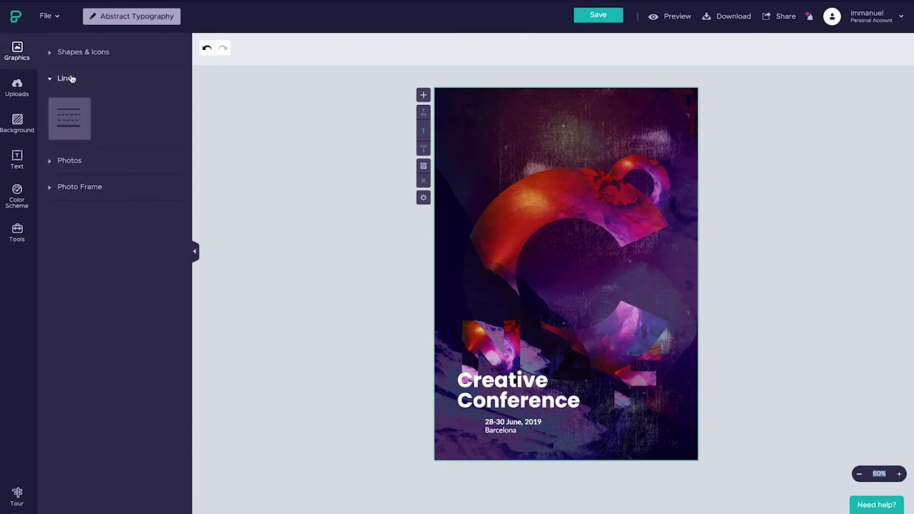
pyautogui.click(70, 118)
pyautogui.click(272, 48)
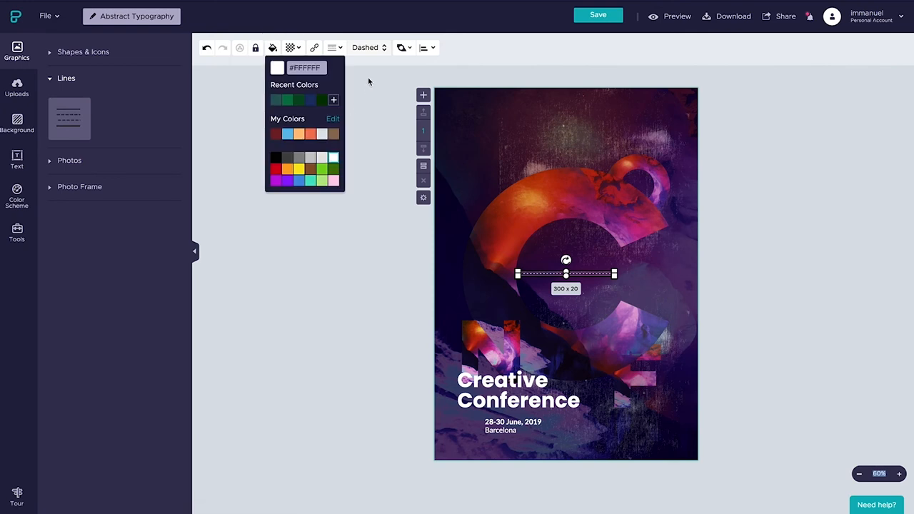
pyautogui.click(379, 50)
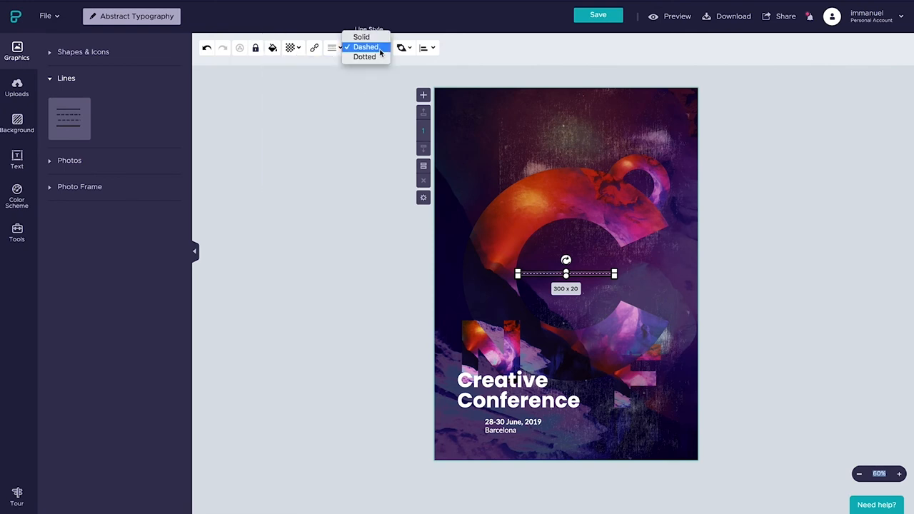
pyautogui.click(367, 47)
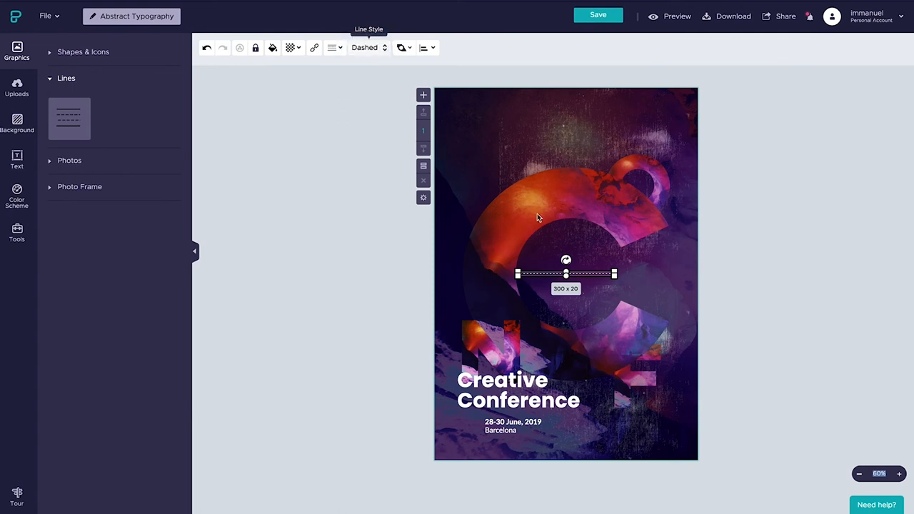
# Place the line left of the dates, shorten it to a small dash and save
pyautogui.moveTo(578, 274); pyautogui.dragTo(519, 422)
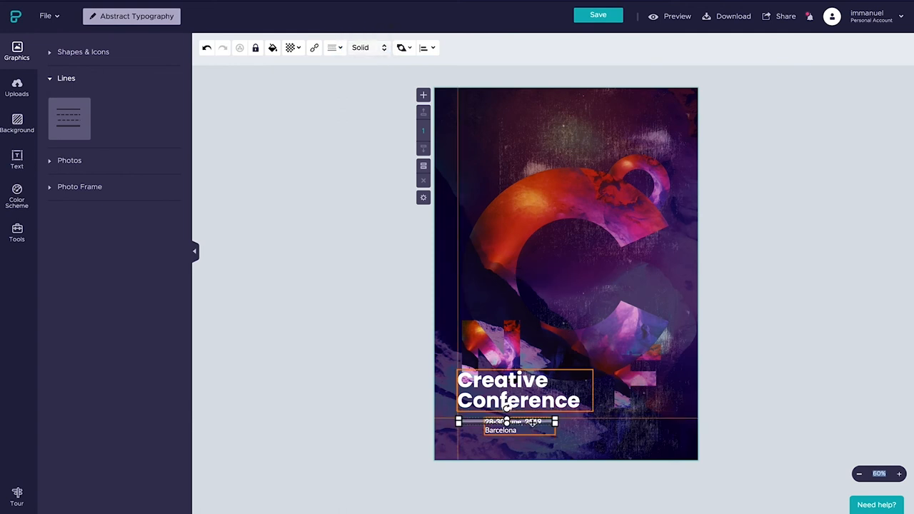
pyautogui.click(898, 473)
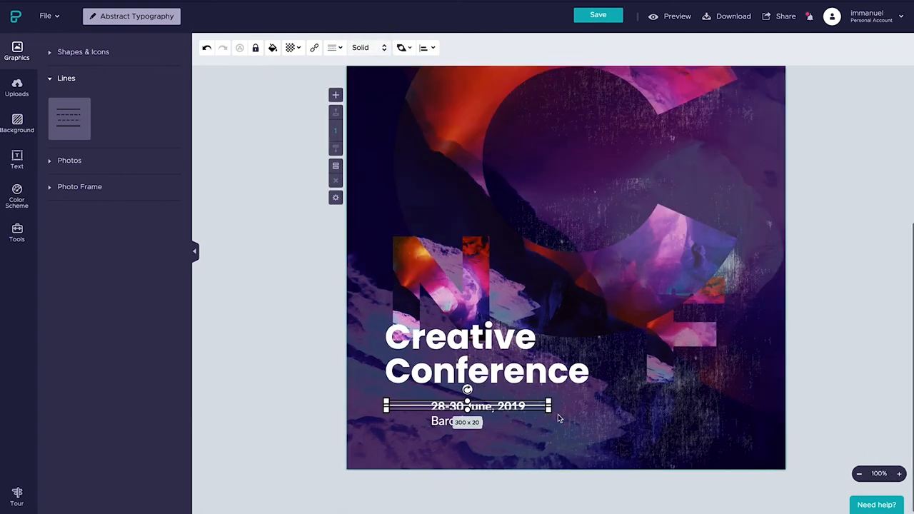
pyautogui.moveTo(548, 407); pyautogui.dragTo(426, 413)
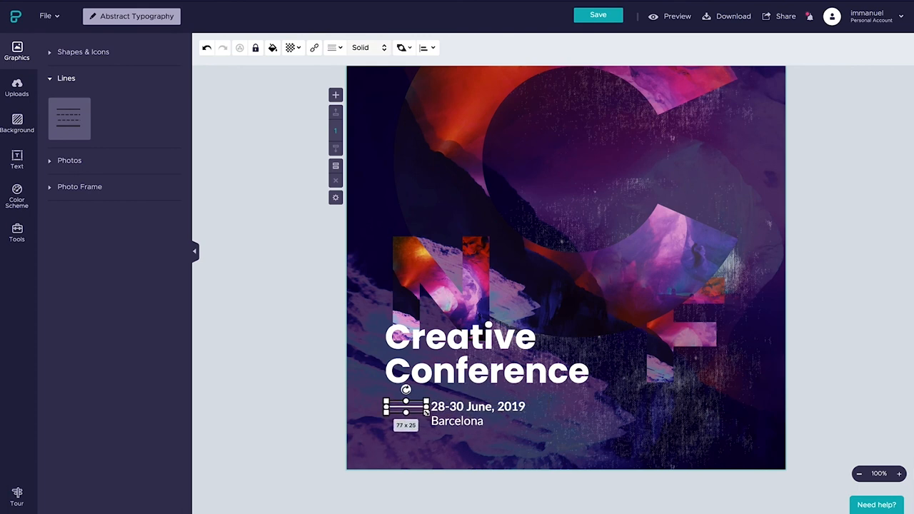
pyautogui.click(860, 473)
pyautogui.hotkey('ctrl', 's')
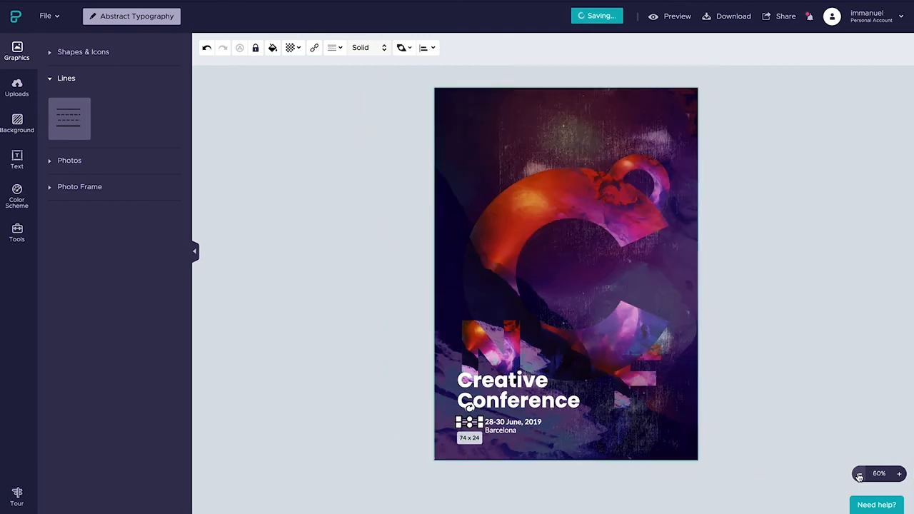